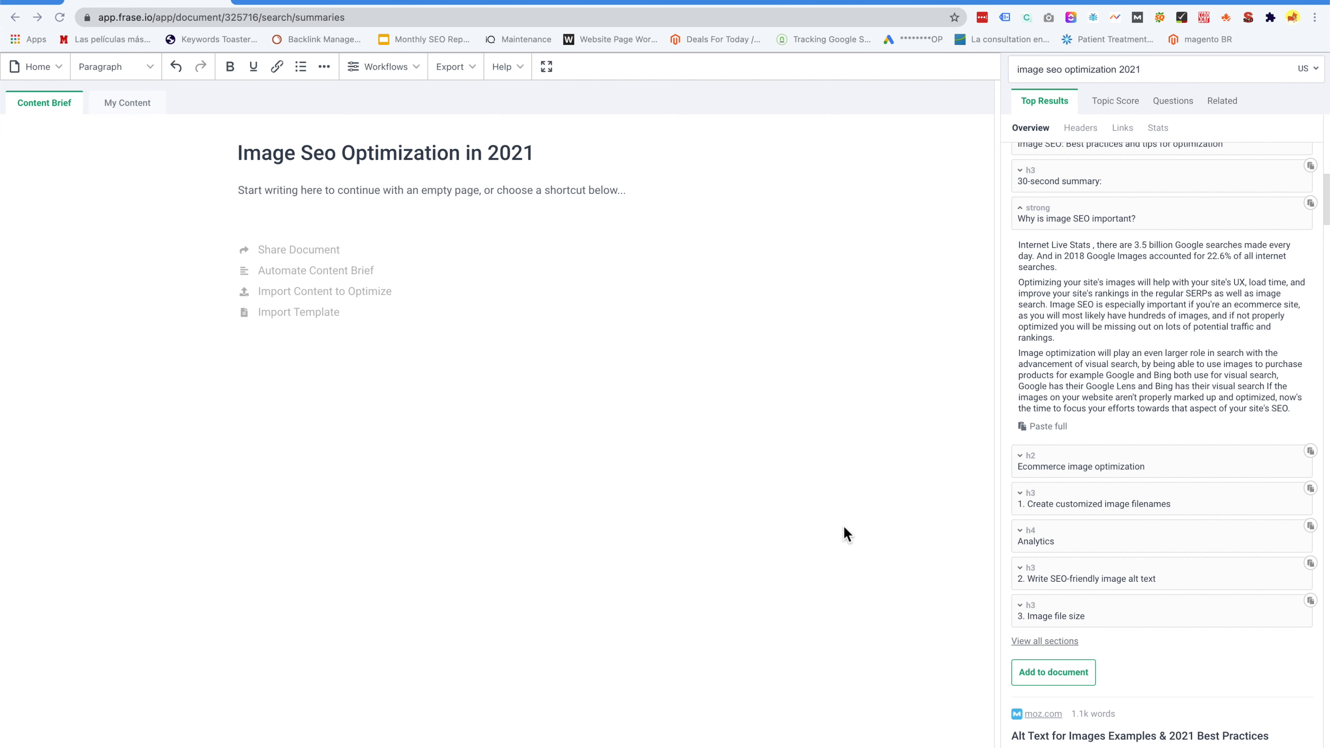
Step: Examine the section headings and summaries of the top results for image seo optimization 2021
scroll(1107, 335, "up", 10)
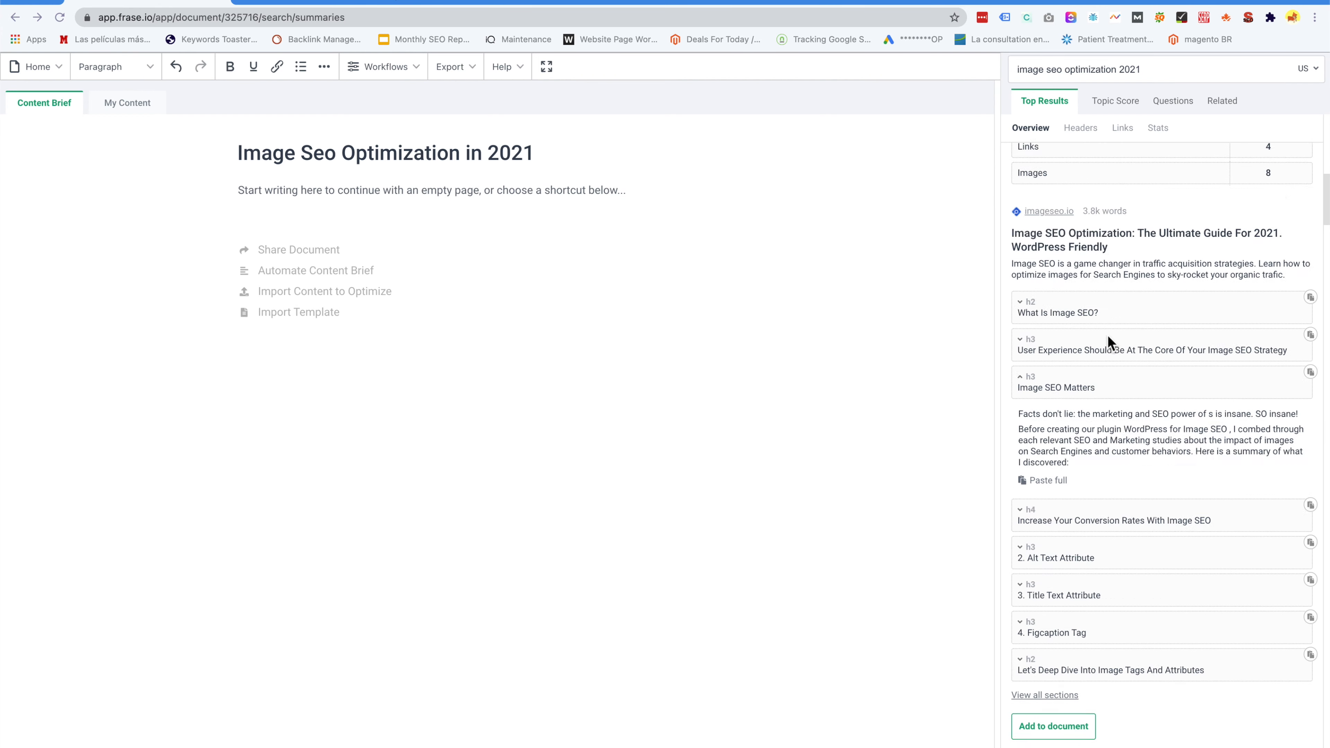
scroll(1107, 335, "down", 8)
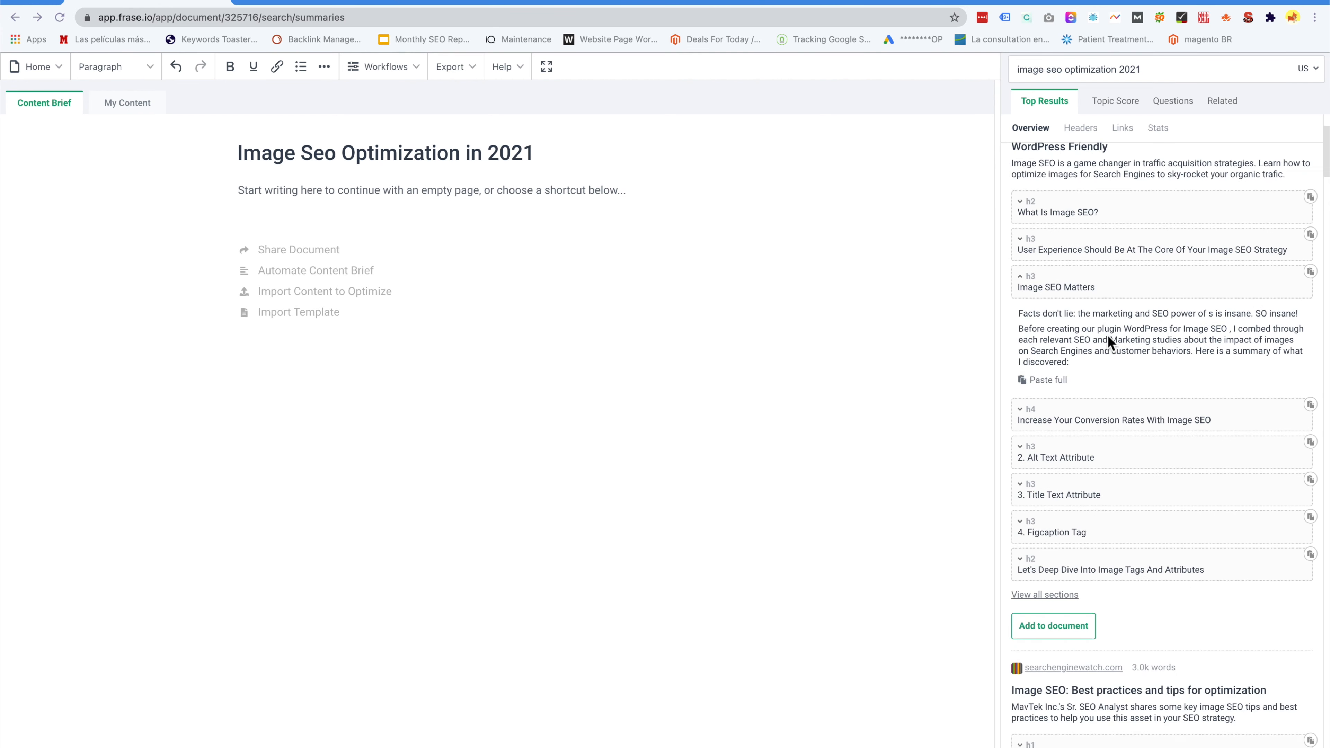
scroll(1107, 335, "down", 7)
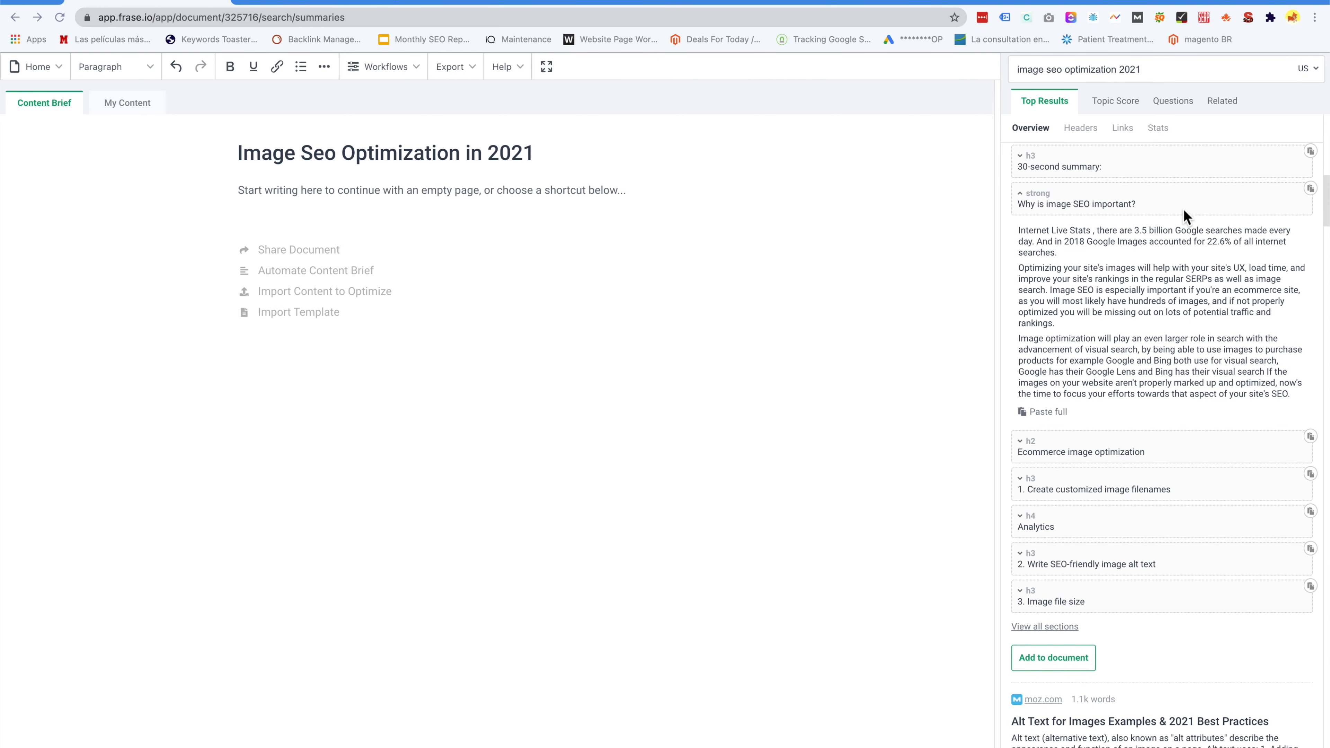
scroll(1184, 207, "up", 15)
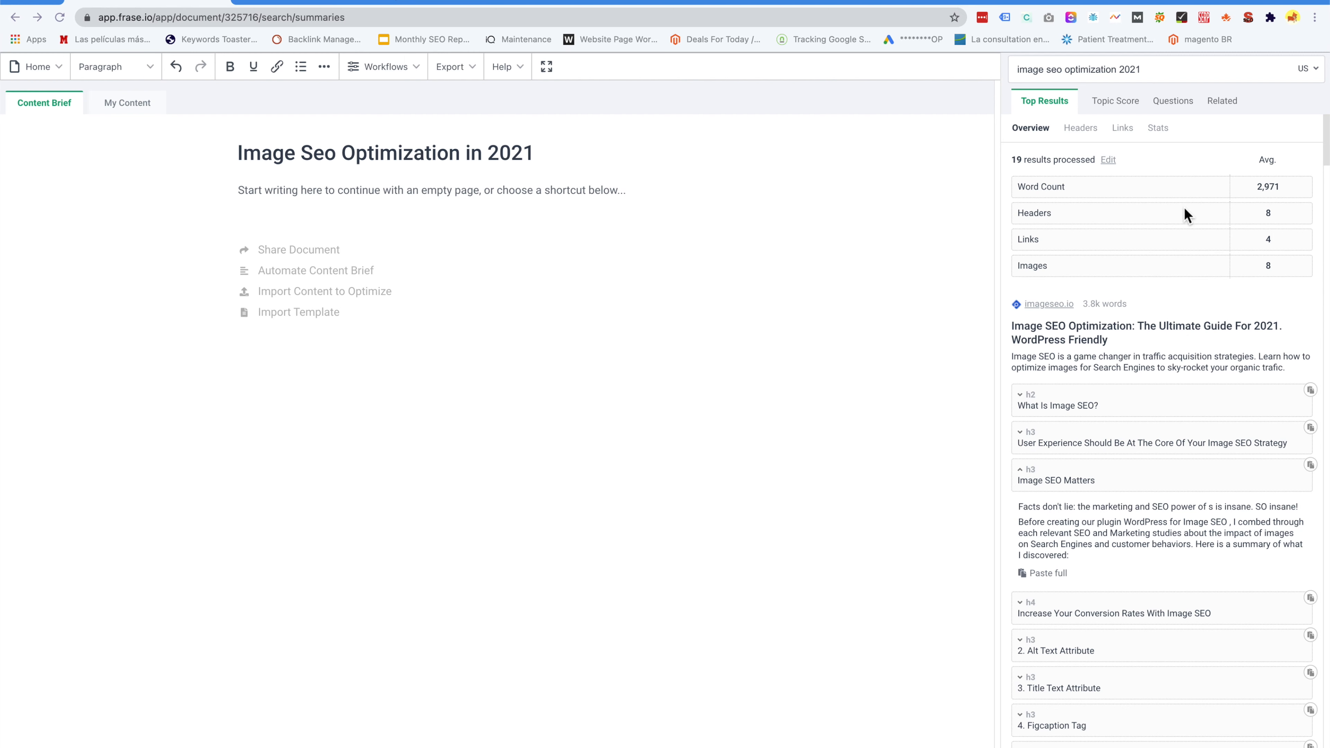
scroll(1164, 264, "down", 12)
scroll(1165, 264, "down", 2)
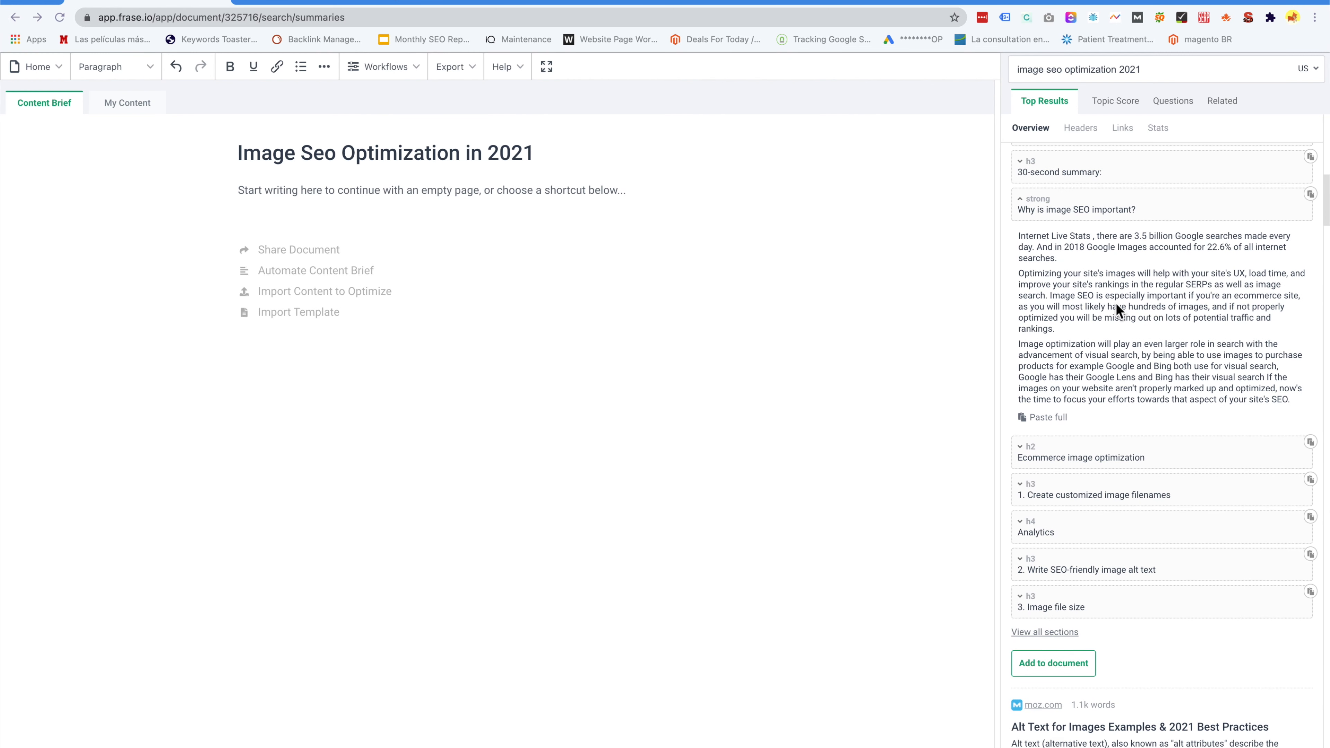
scroll(1116, 304, "down", 12)
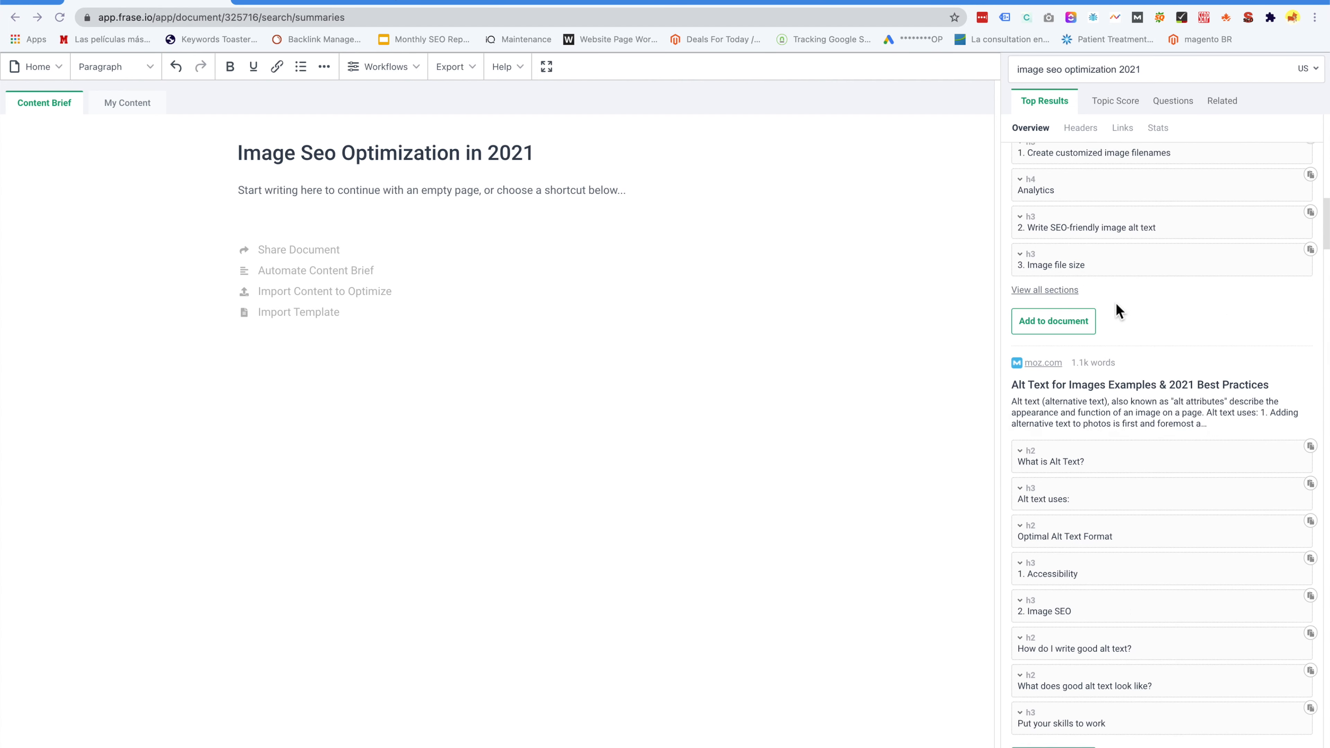
scroll(1116, 304, "down", 5)
scroll(1115, 303, "up", 18)
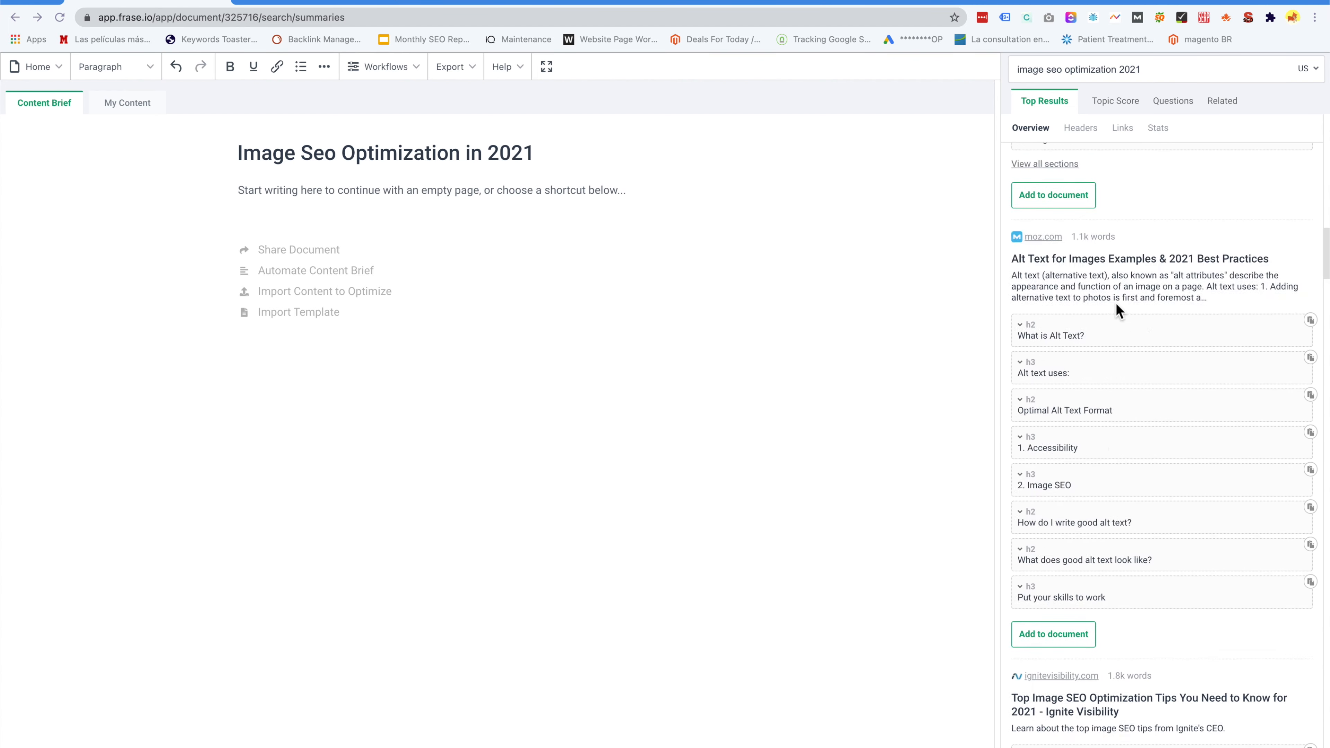
scroll(1116, 309, "up", 10)
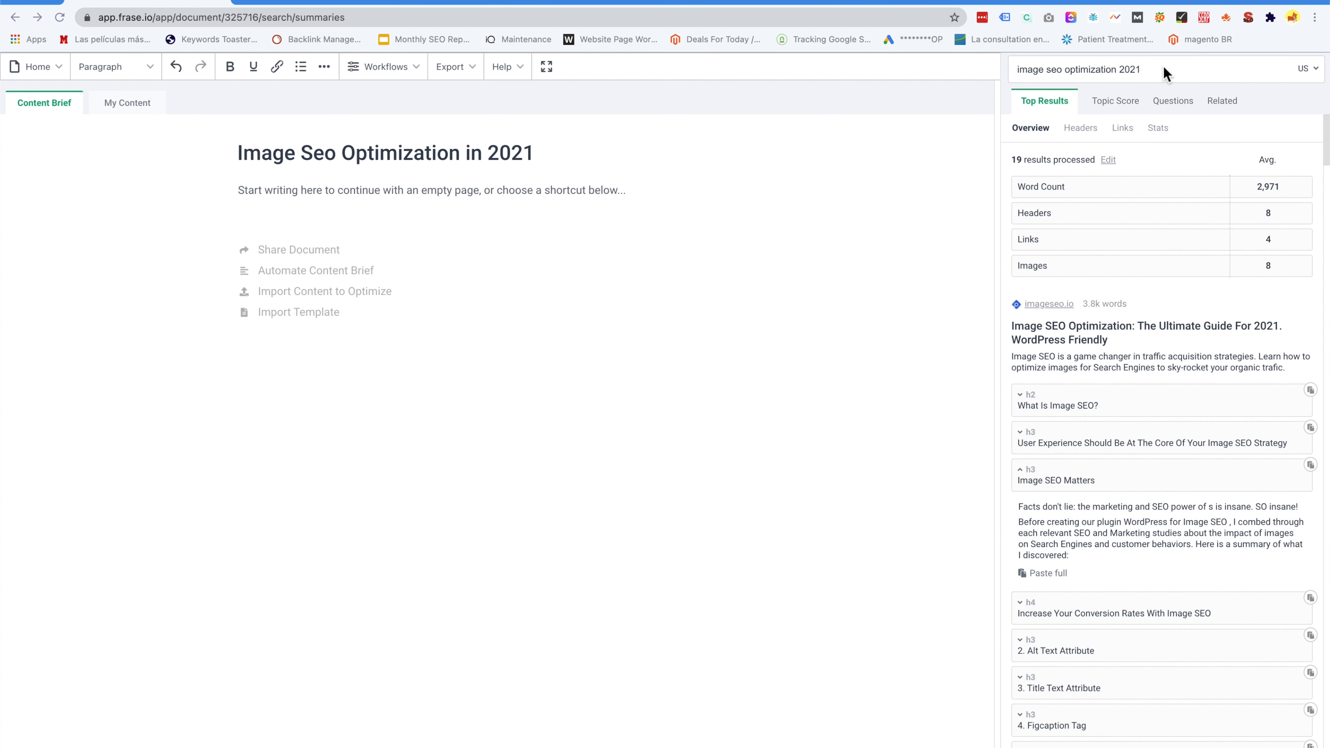
Step: Review the SERP questions found for image seo optimization 2021
left_click(1174, 110)
scroll(1071, 452, "down", 10)
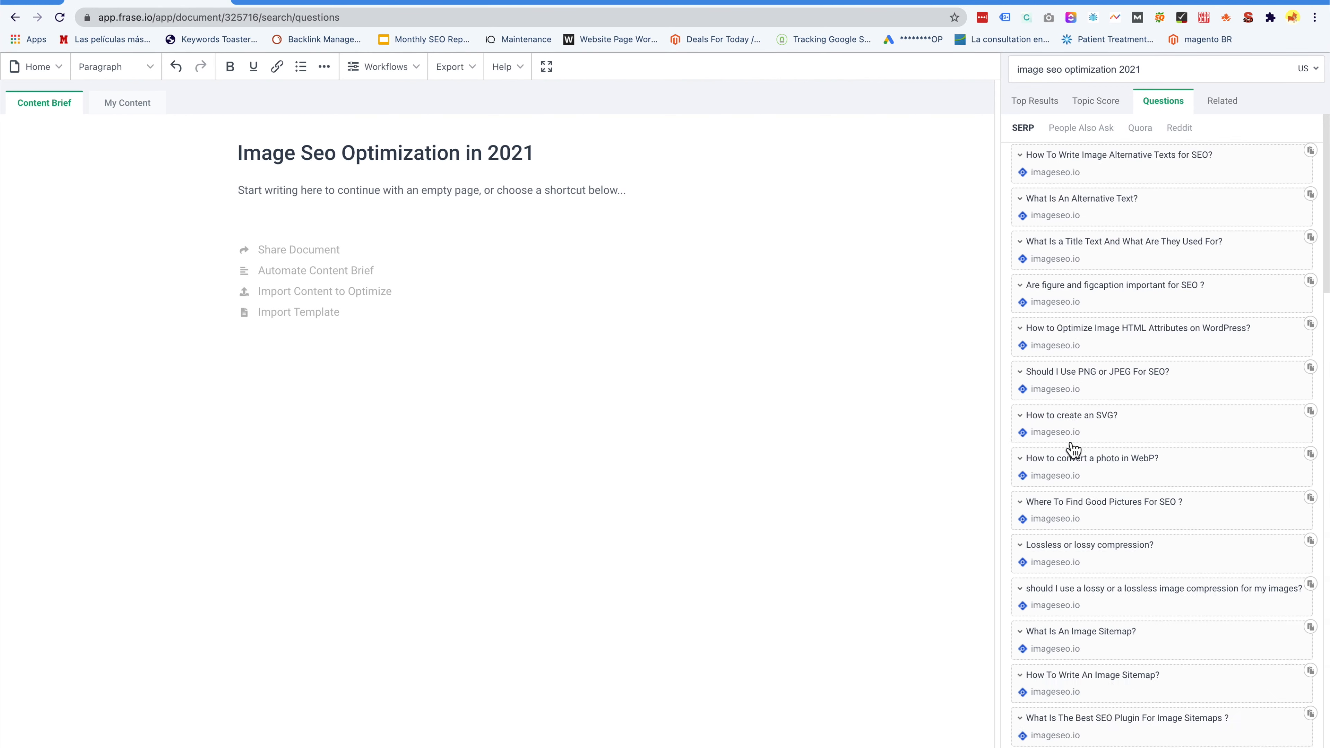
scroll(1071, 450, "down", 10)
scroll(1072, 449, "up", 20)
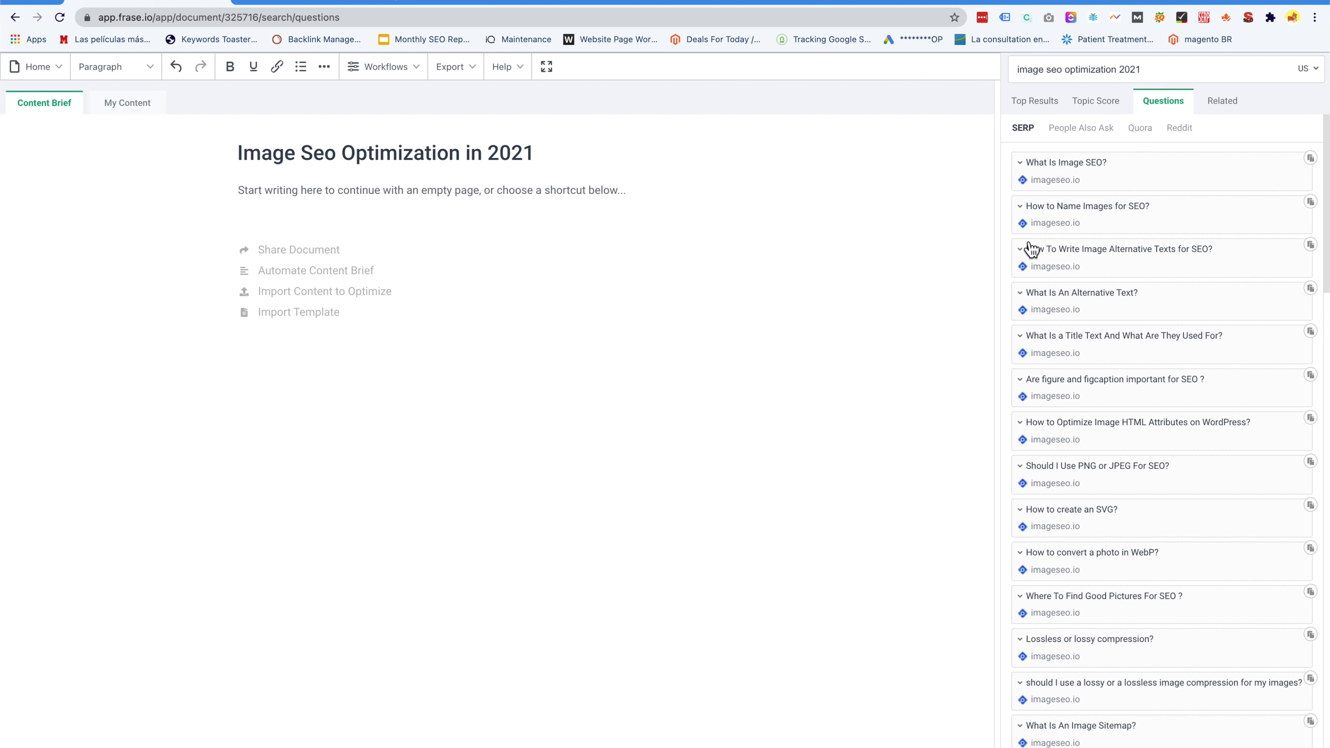
Step: Add the heading "What is Image SEO?" from the ignitevisibility.com top result to the content brief
left_click(1041, 111)
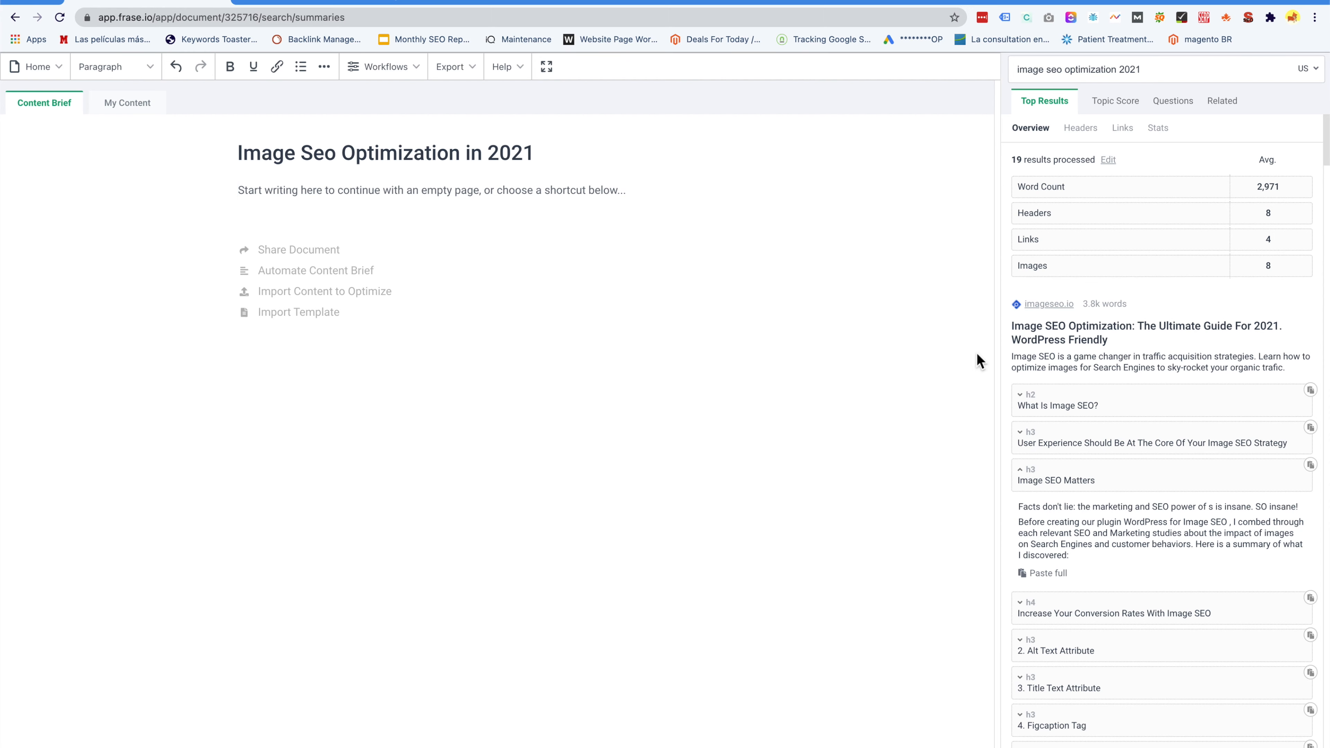
scroll(1127, 370, "down", 10)
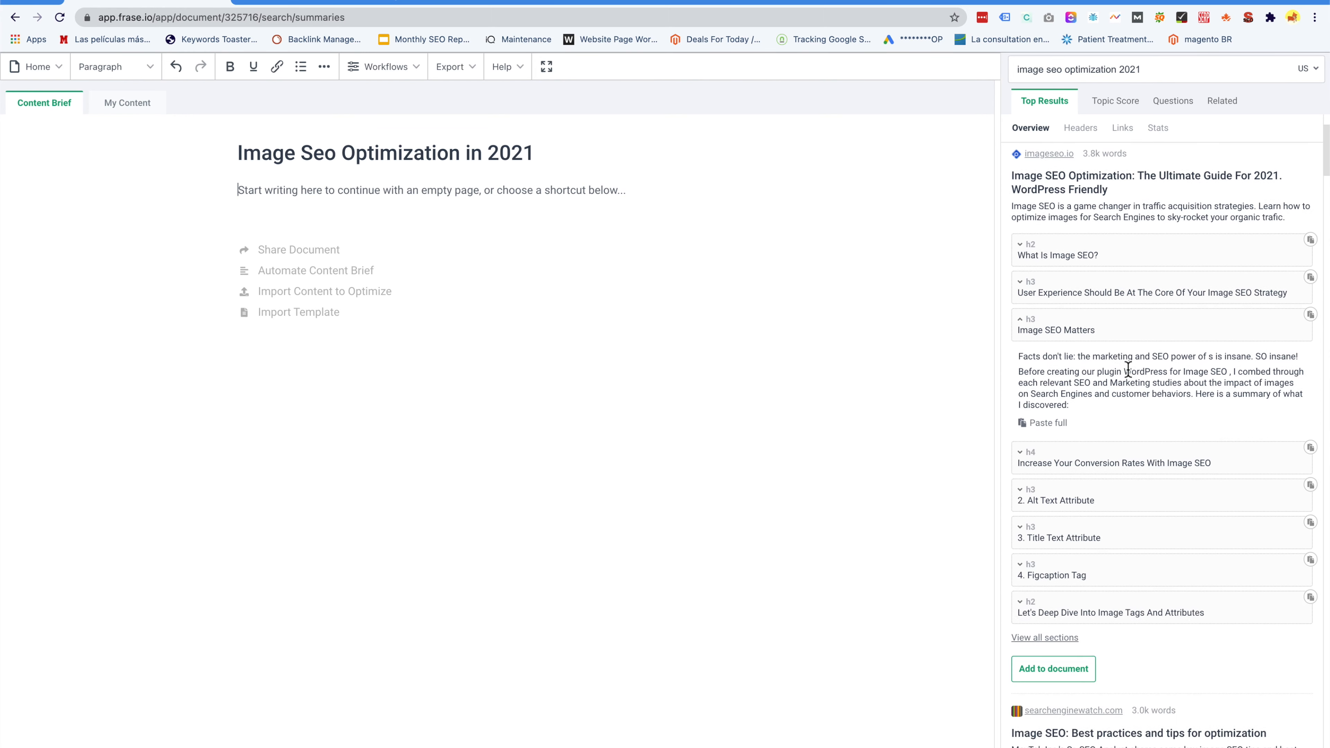
scroll(1131, 376, "down", 10)
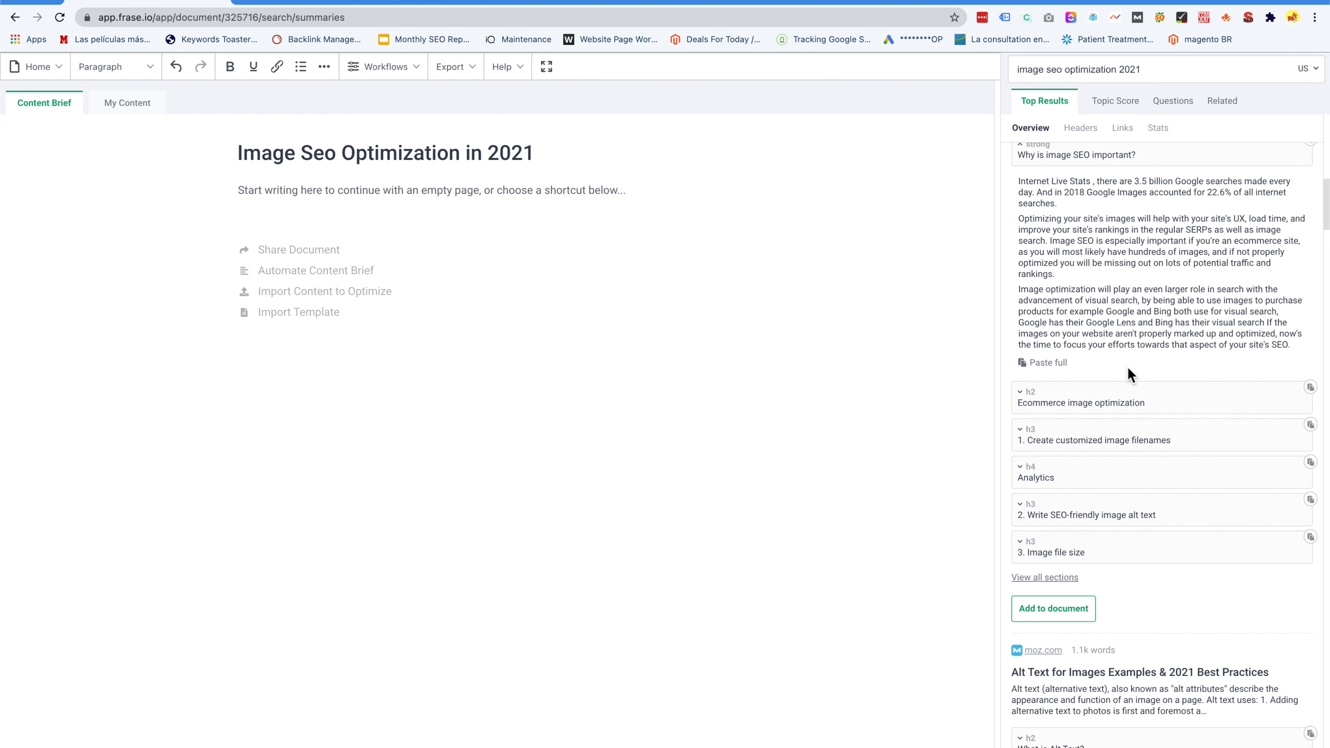
scroll(1127, 367, "down", 5)
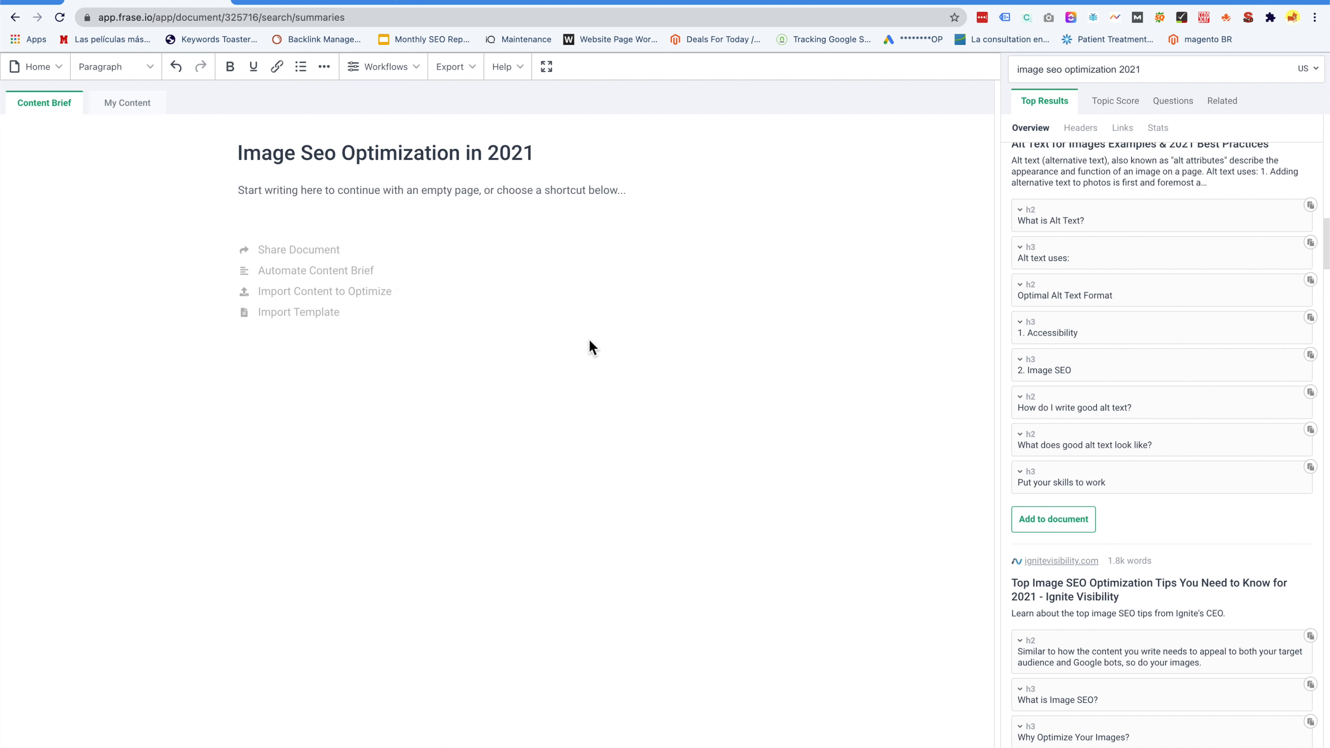
scroll(1117, 478, "down", 3)
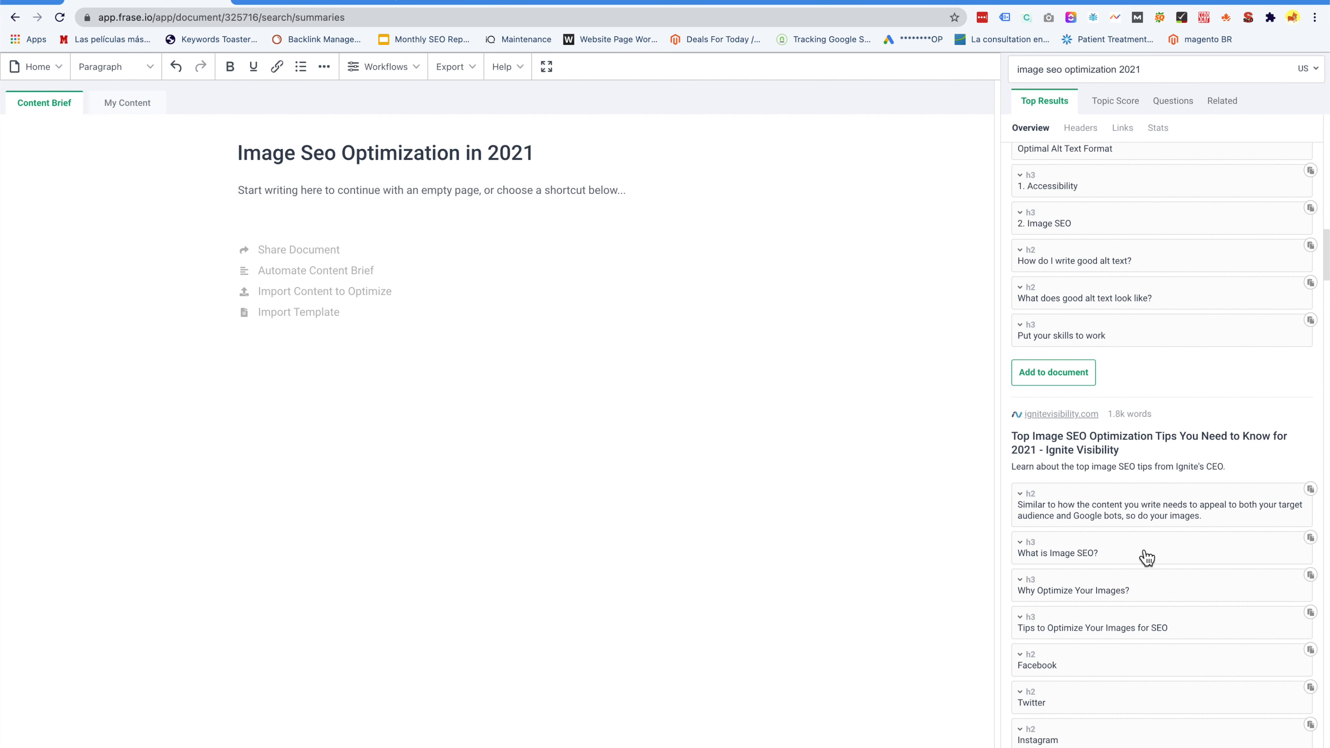
scroll(1145, 557, "down", 3)
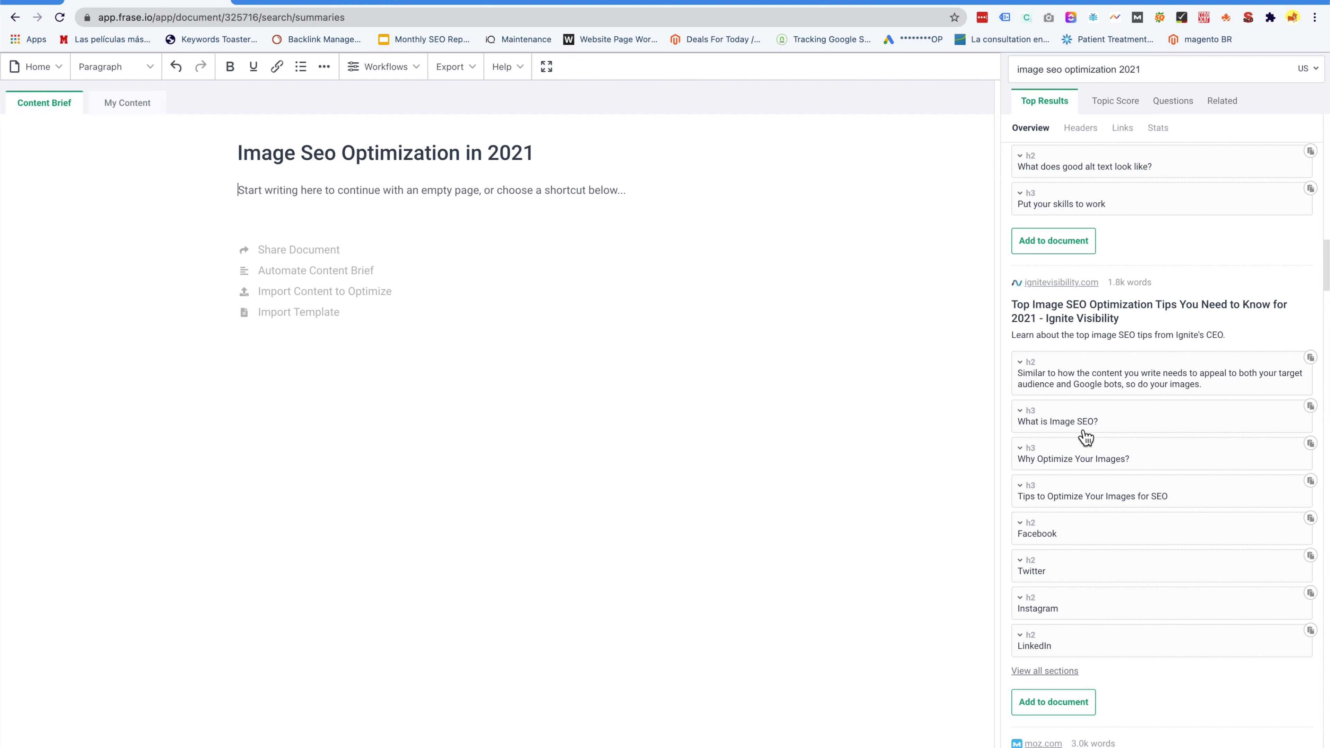
left_click(1314, 411)
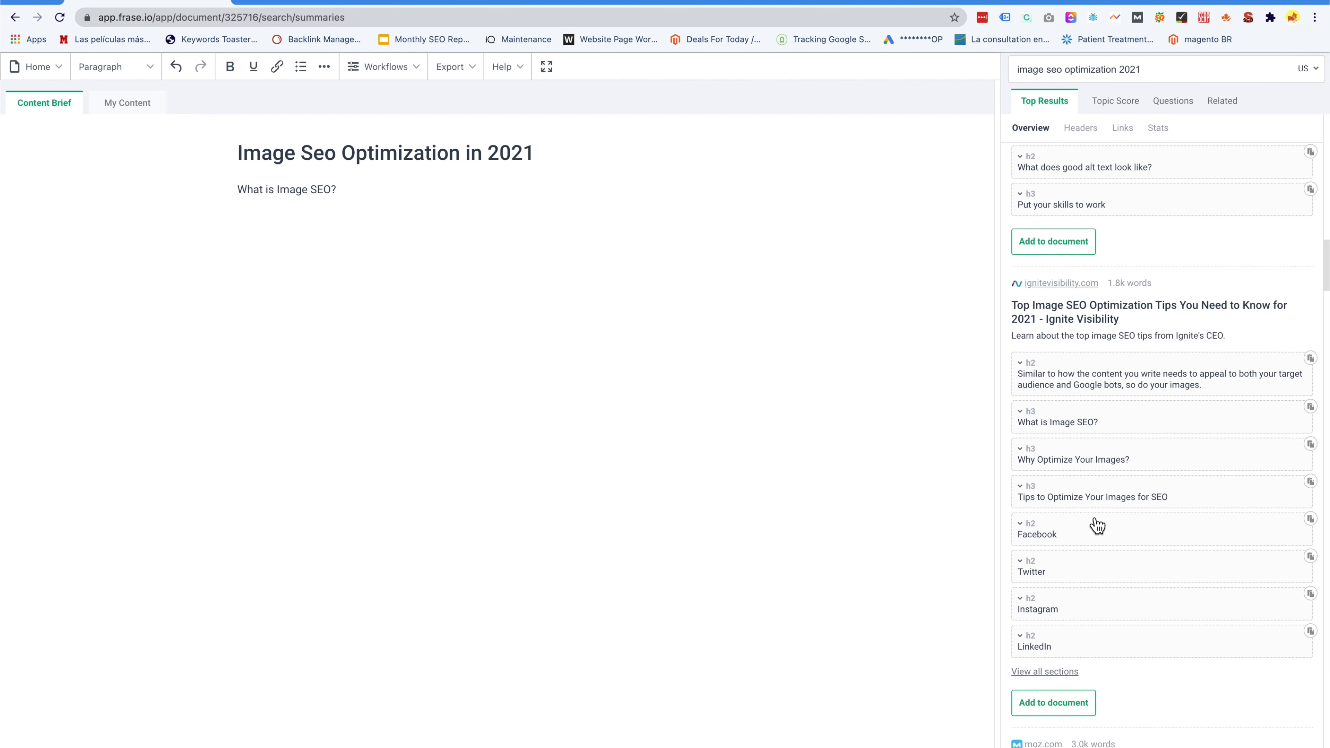
Step: Add the SERP question "How To Write Image Alternative Texts for SEO?" to the content brief
scroll(1097, 525, "up", 15)
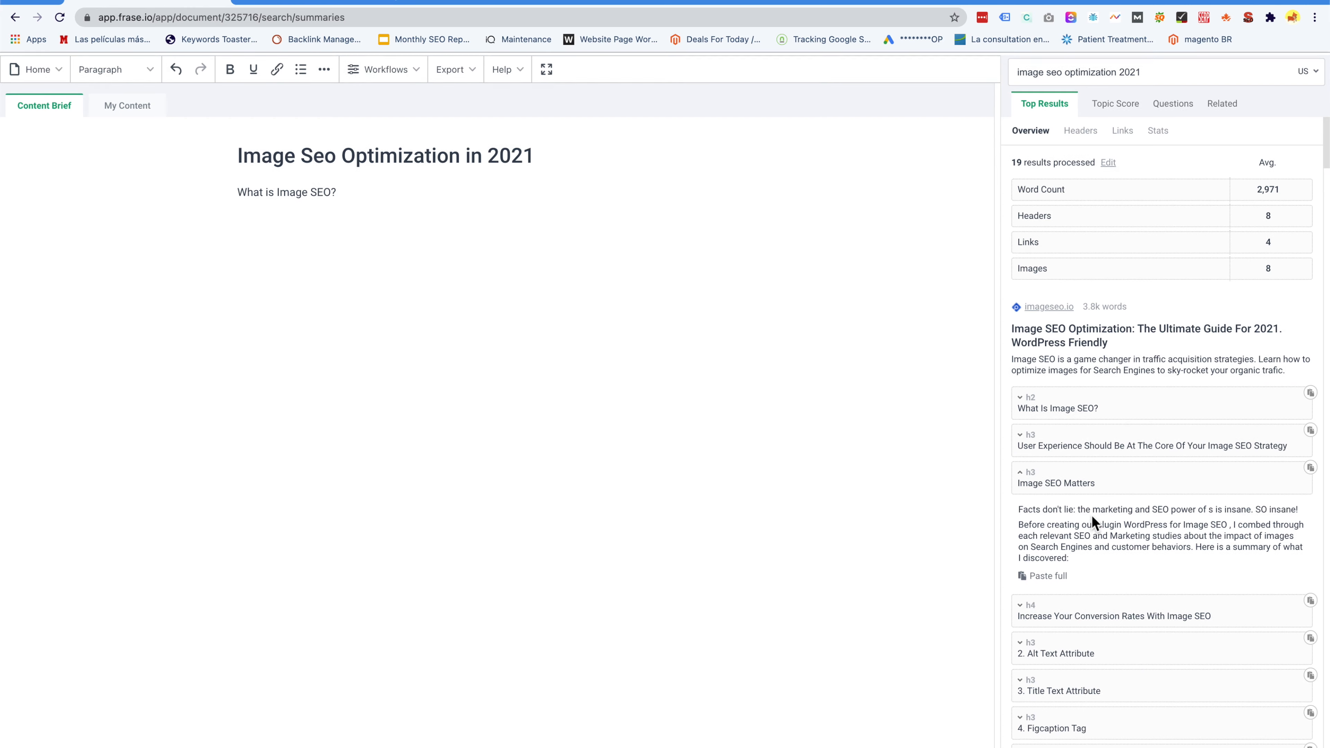
left_click(1174, 104)
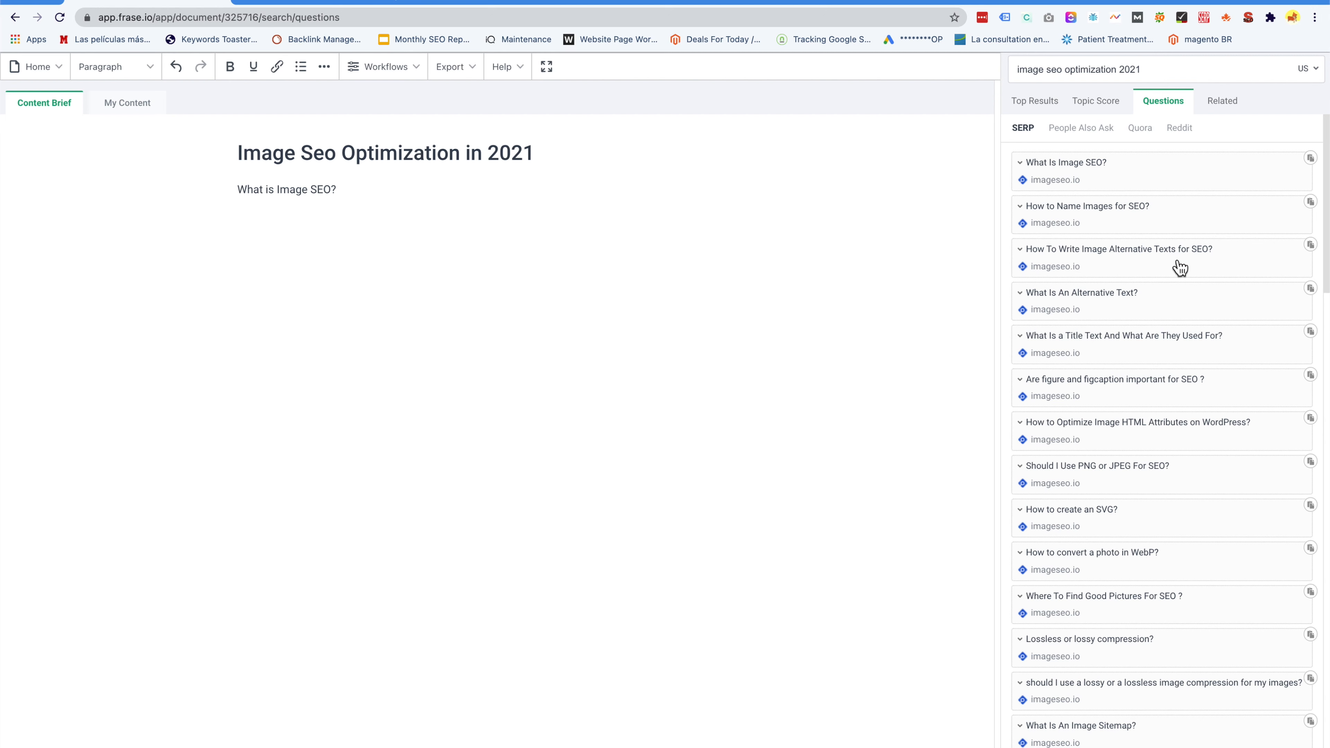
left_click(1310, 245)
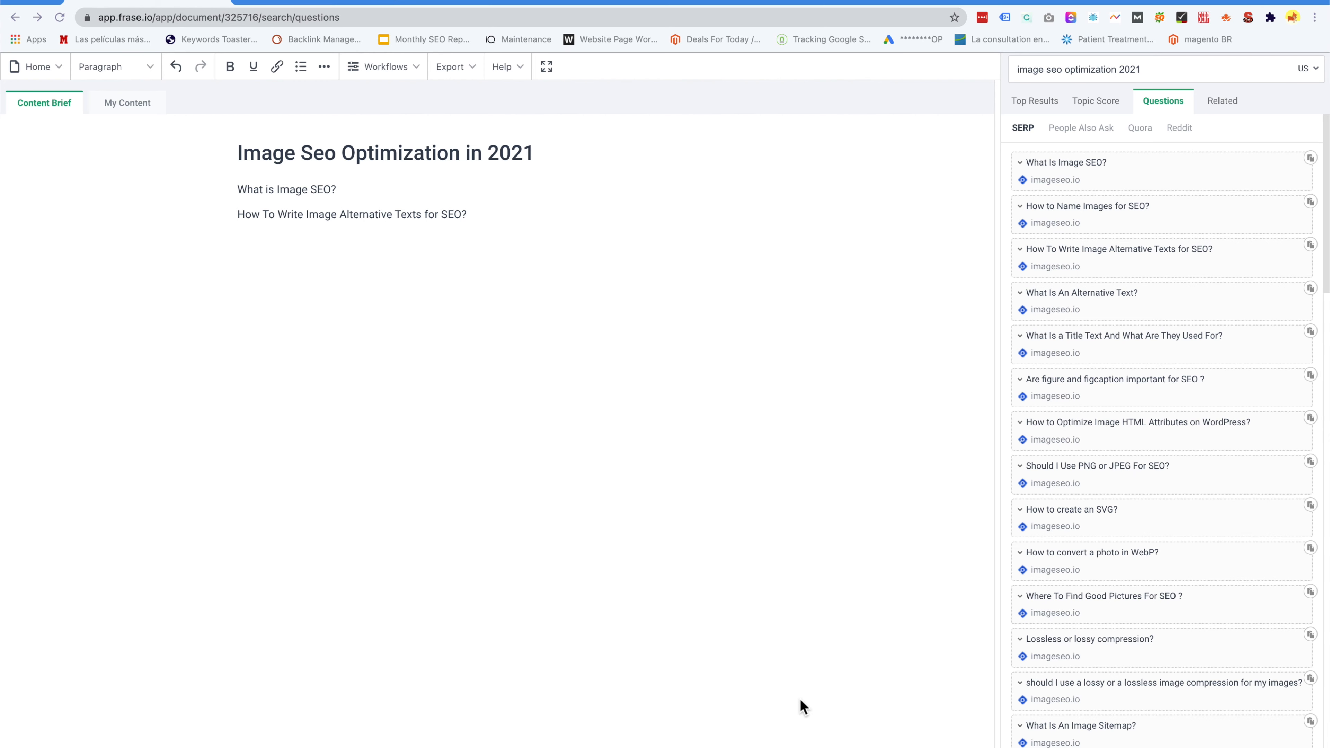
Step: Add the People Also Ask question "What is the best image size for SEO" to the content brief
scroll(1136, 532, "down", 5)
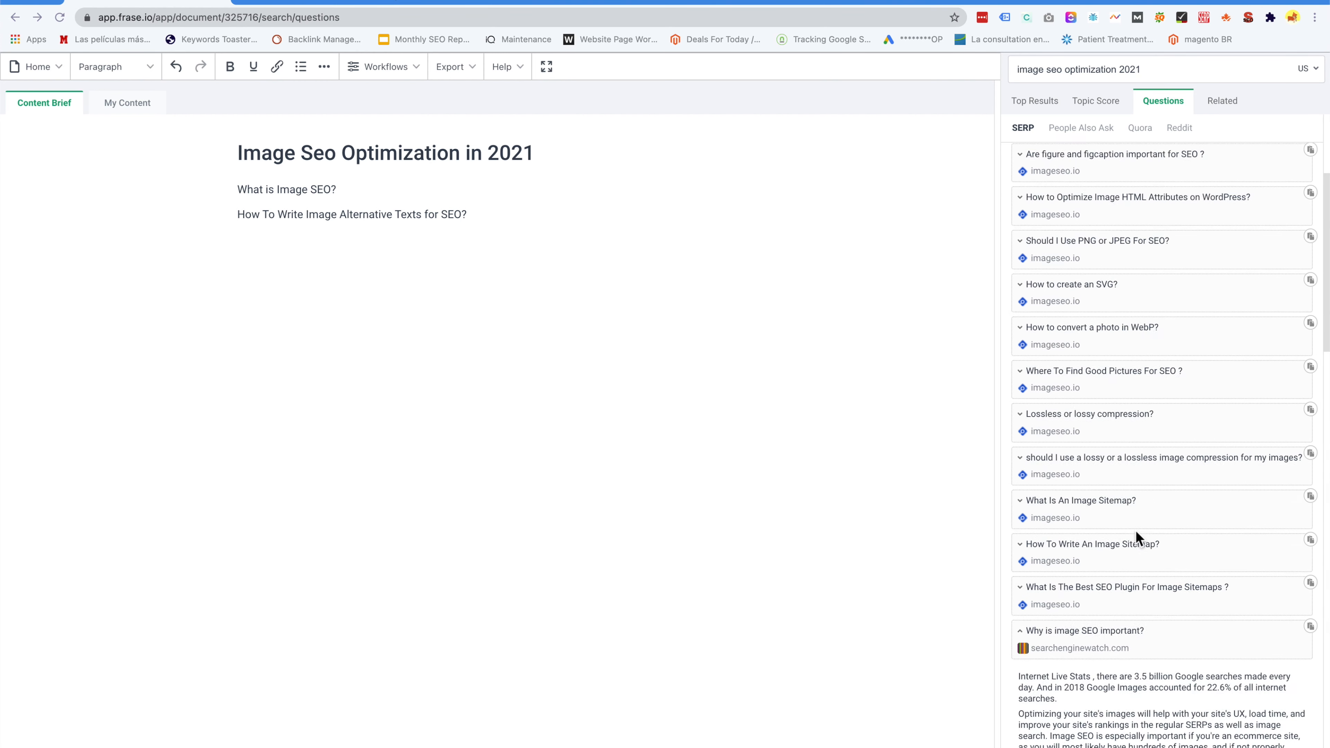
scroll(1135, 531, "up", 6)
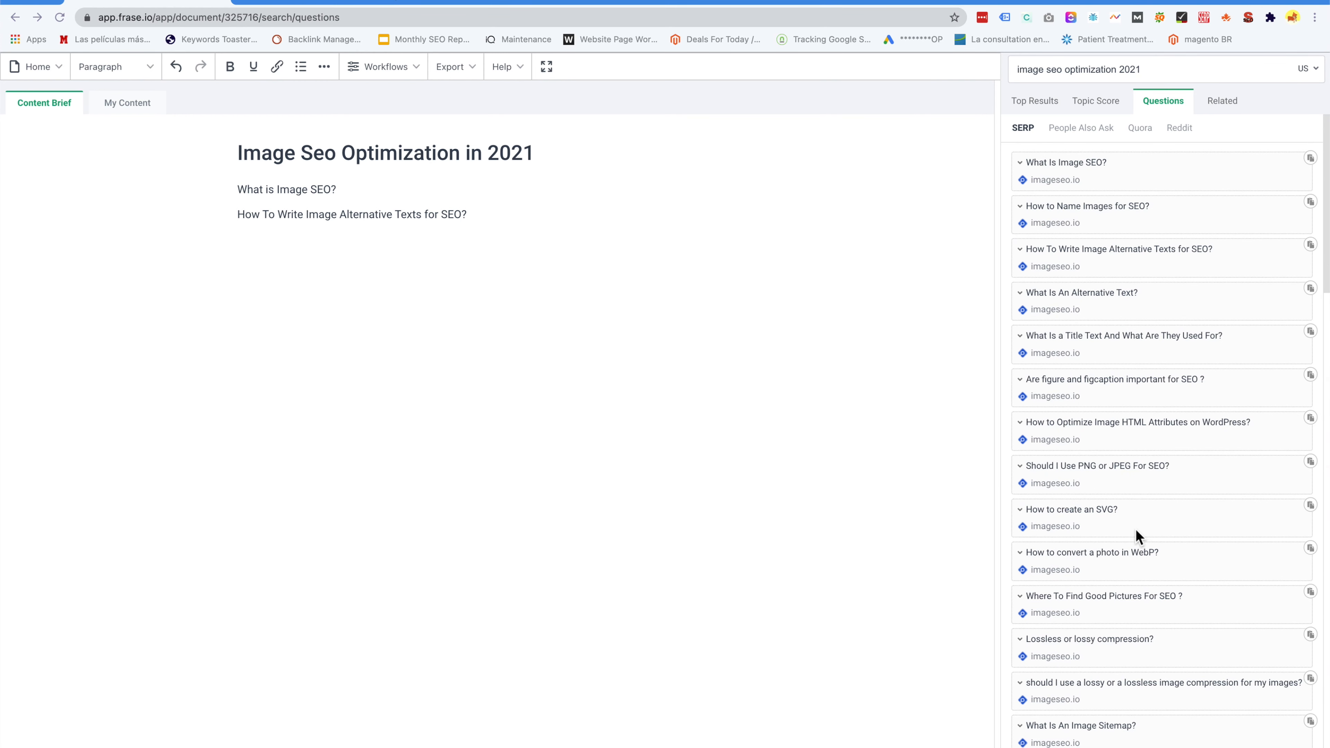
left_click(1089, 131)
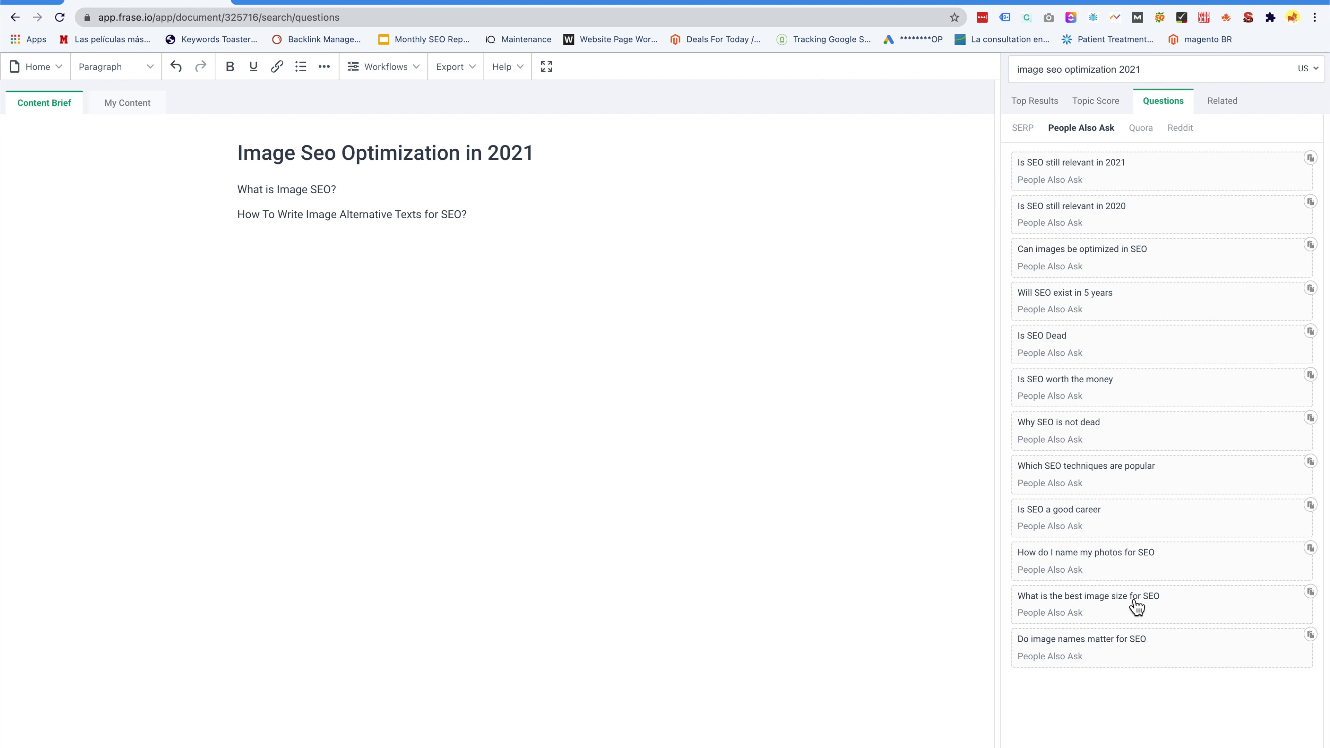
left_click(1310, 593)
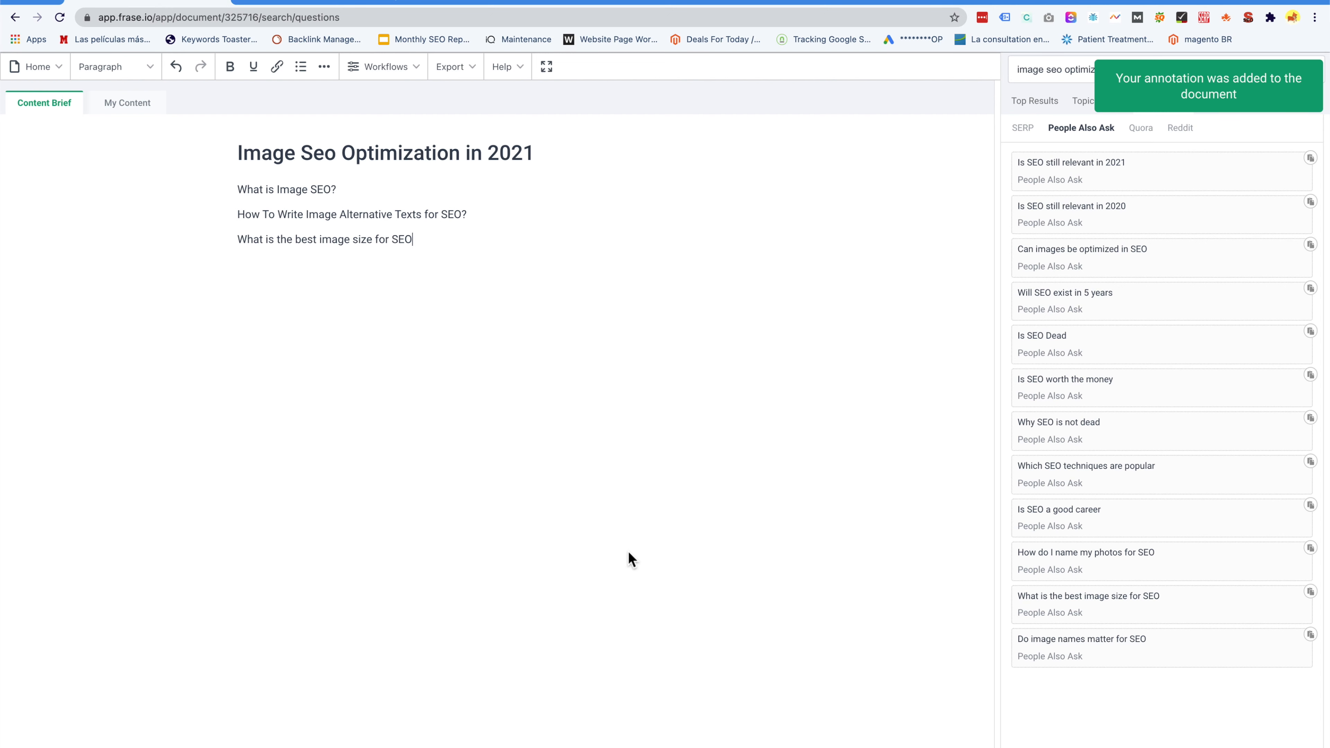
Step: Paste the full "Why is image SEO important?" section from the searchenginewatch.com top result into the content brief
left_click(1029, 102)
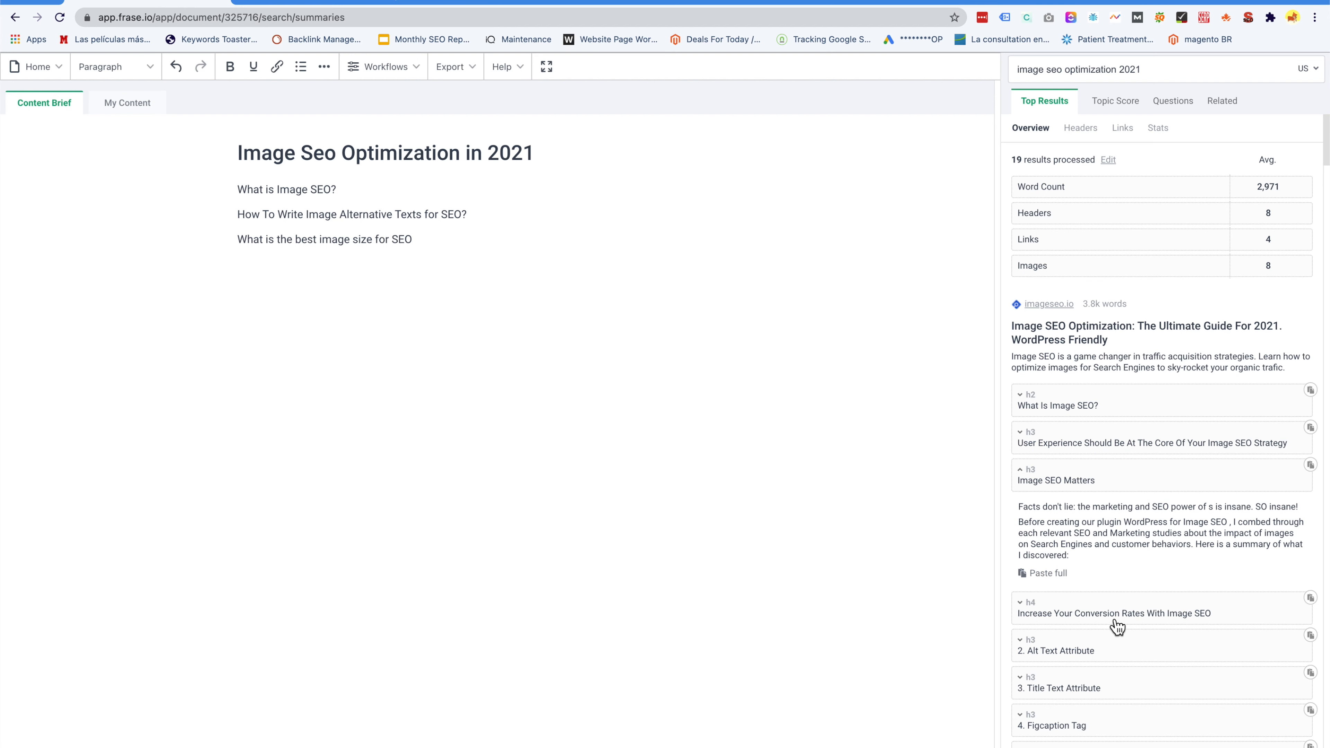
scroll(1117, 626, "down", 10)
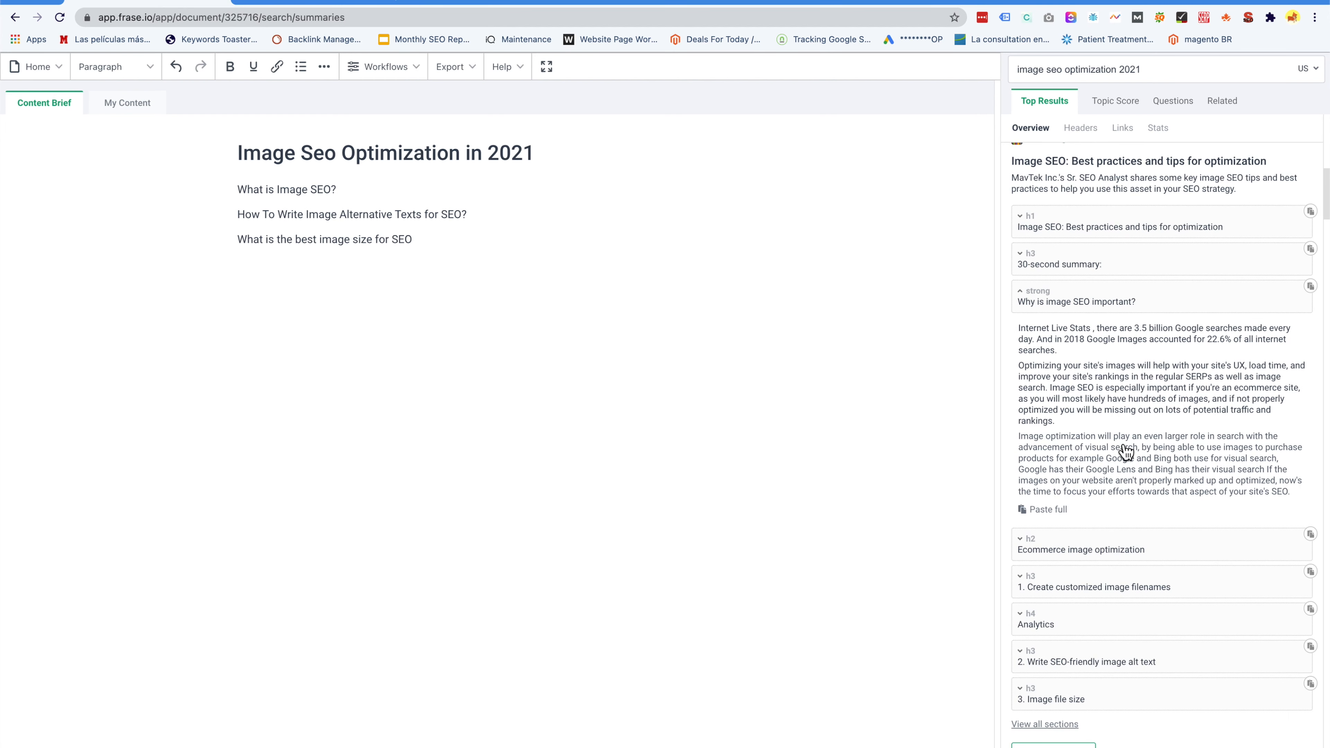
left_click(1124, 451)
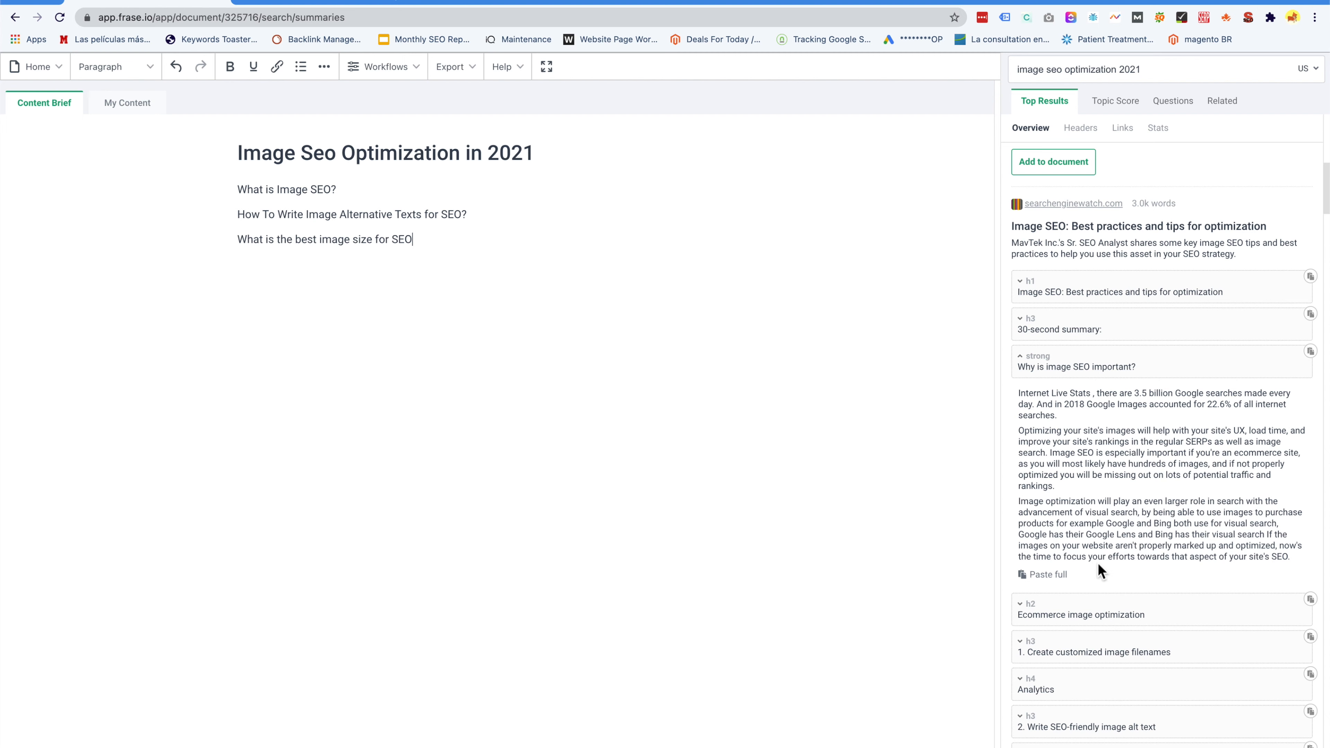
left_click(1052, 586)
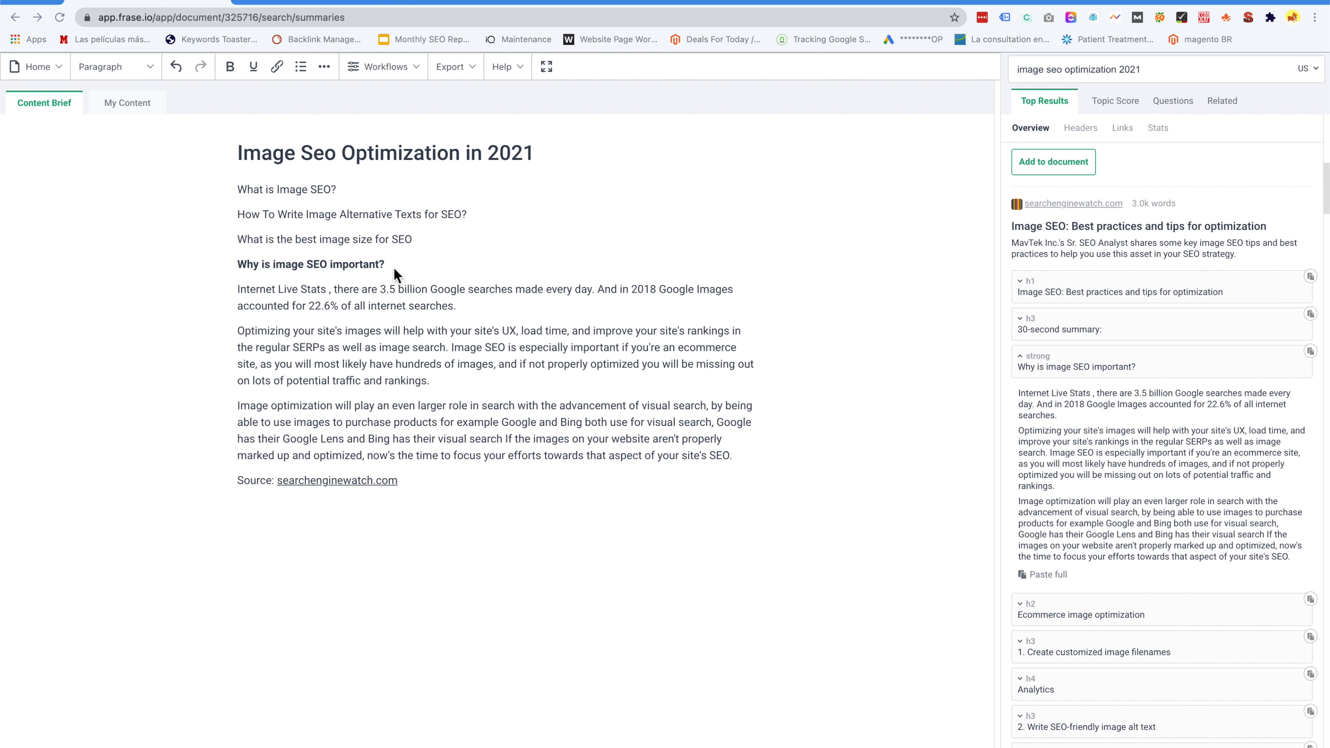
Step: Switch to the Copysmith blog post form and set the company name to Wild Web and the audience to Seo Manager
left_click(323, 3)
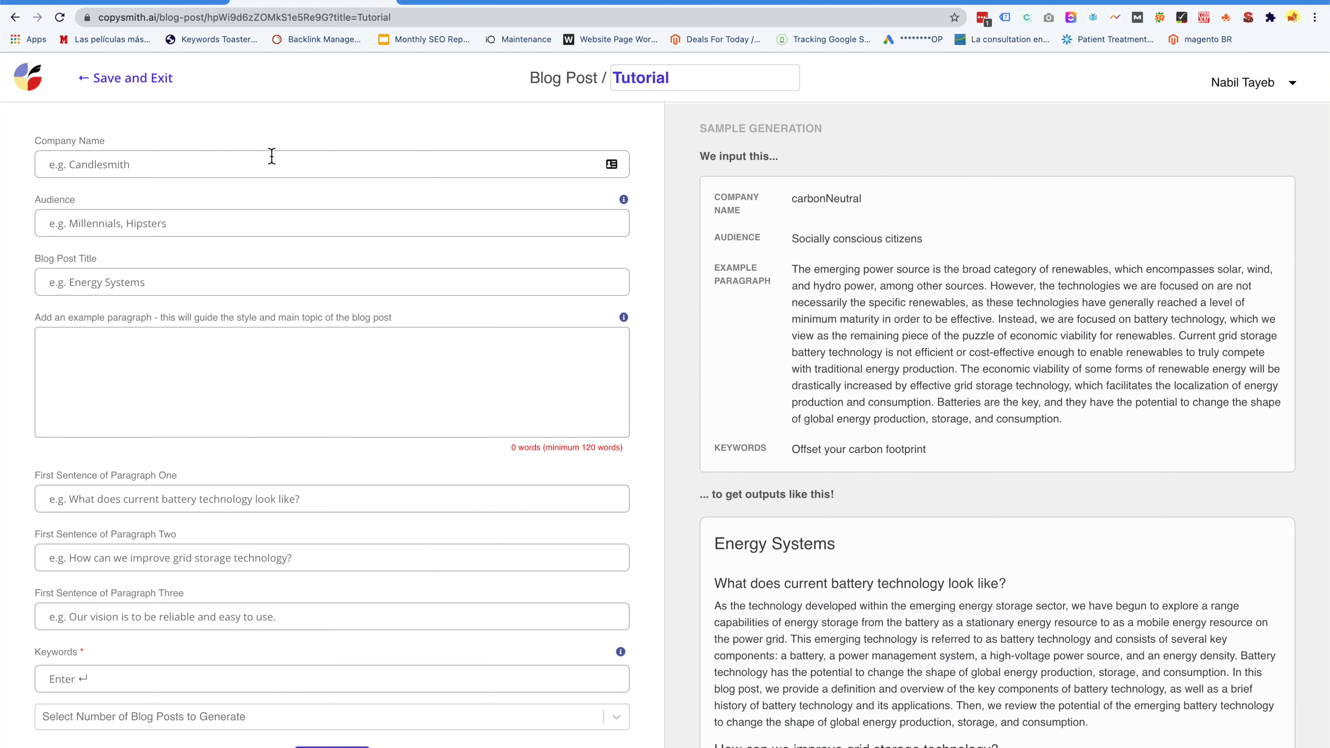
scroll(271, 155, "down", 2)
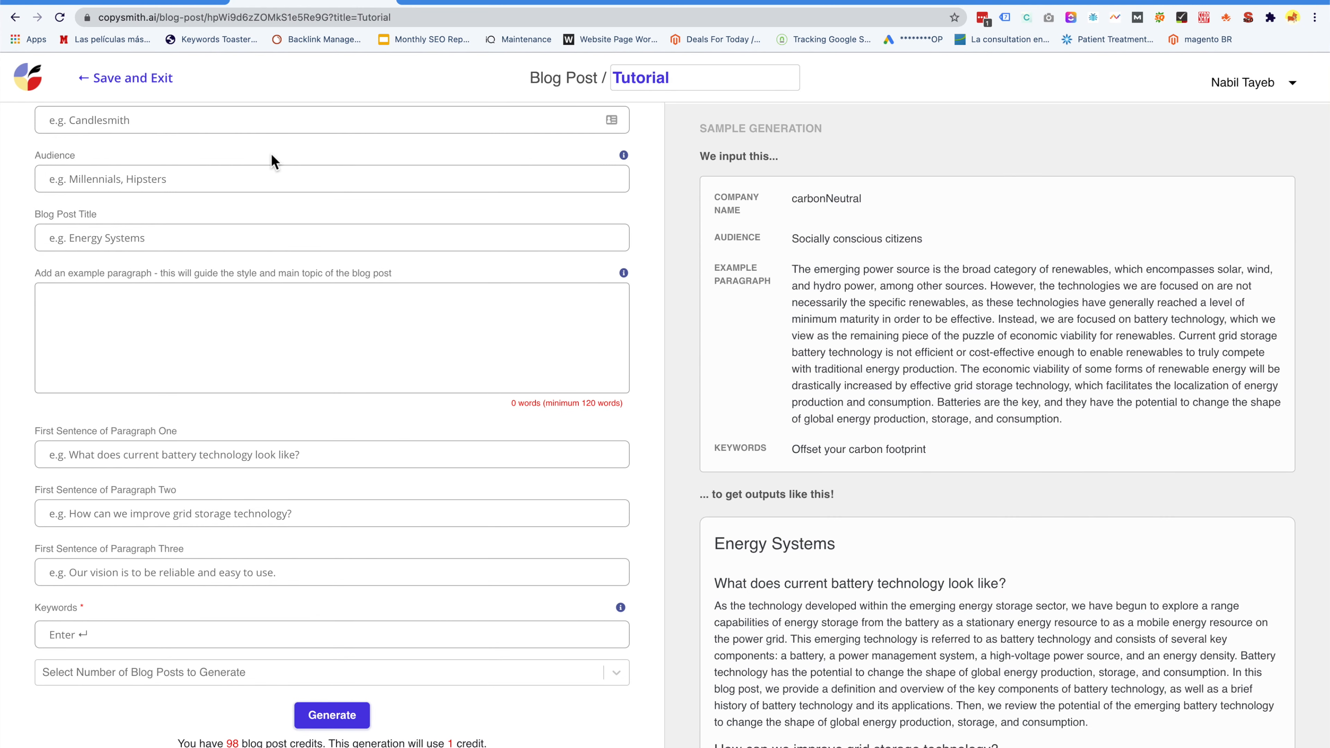
scroll(271, 155, "up", 2)
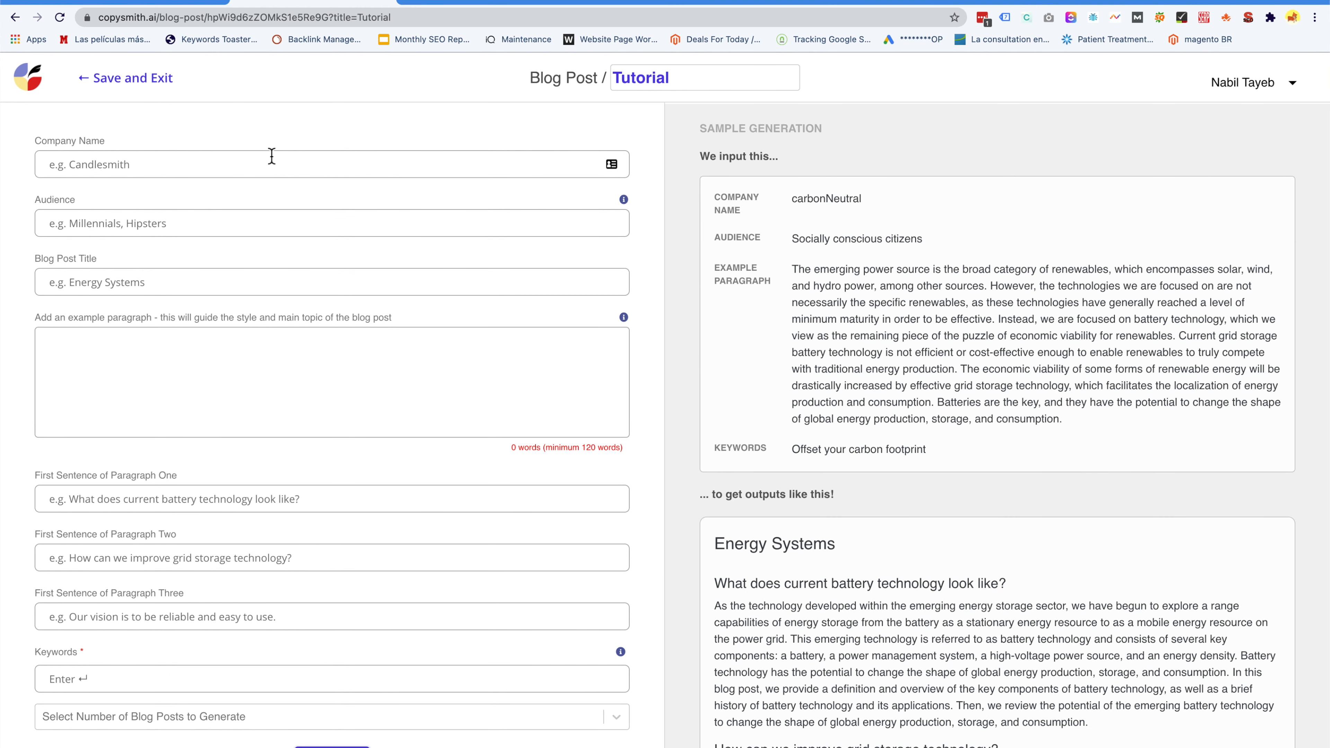
left_click(164, 168)
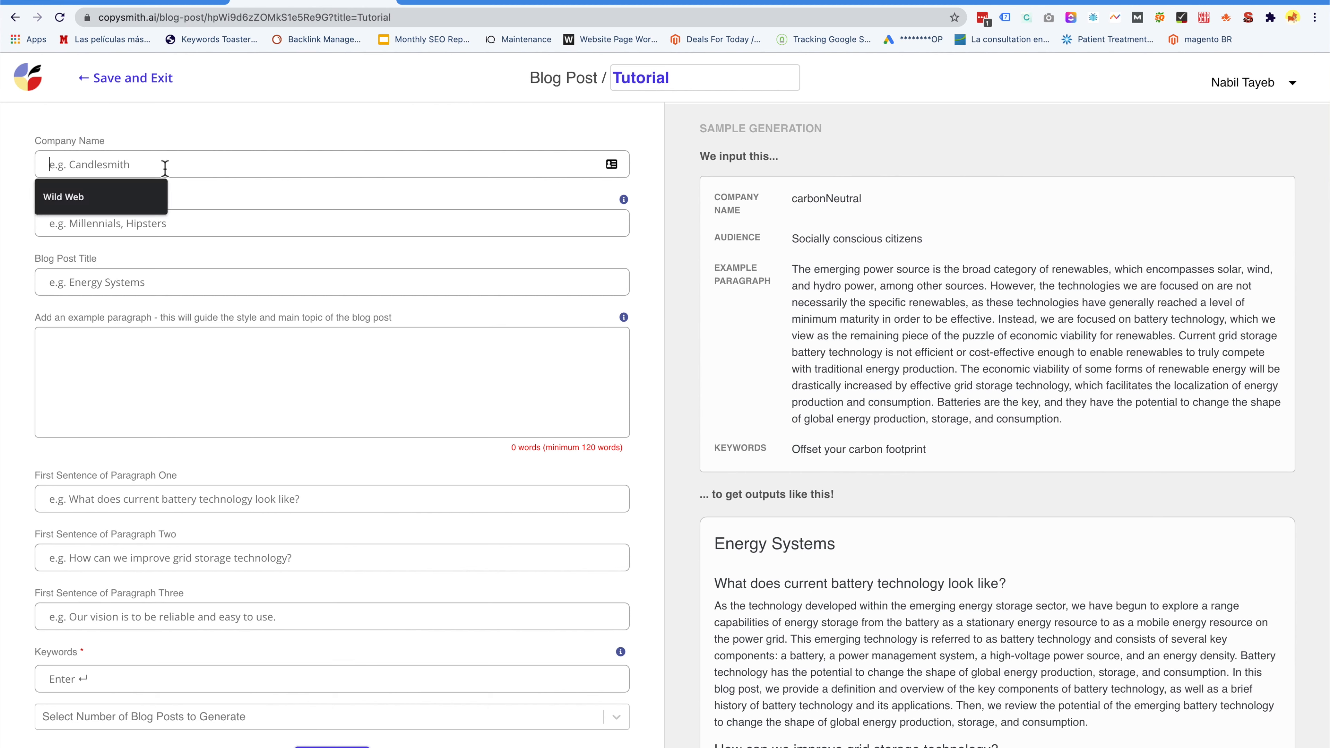
type("Wild Web")
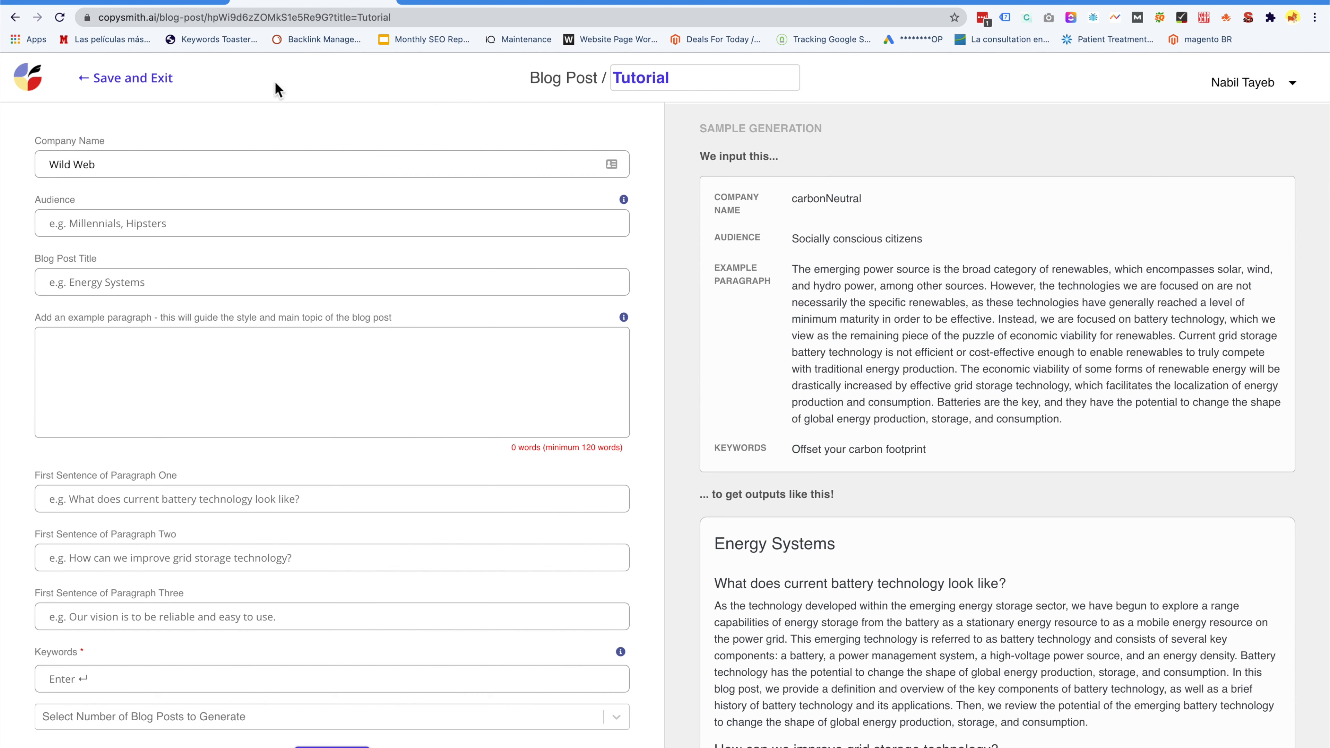
left_click(170, 230)
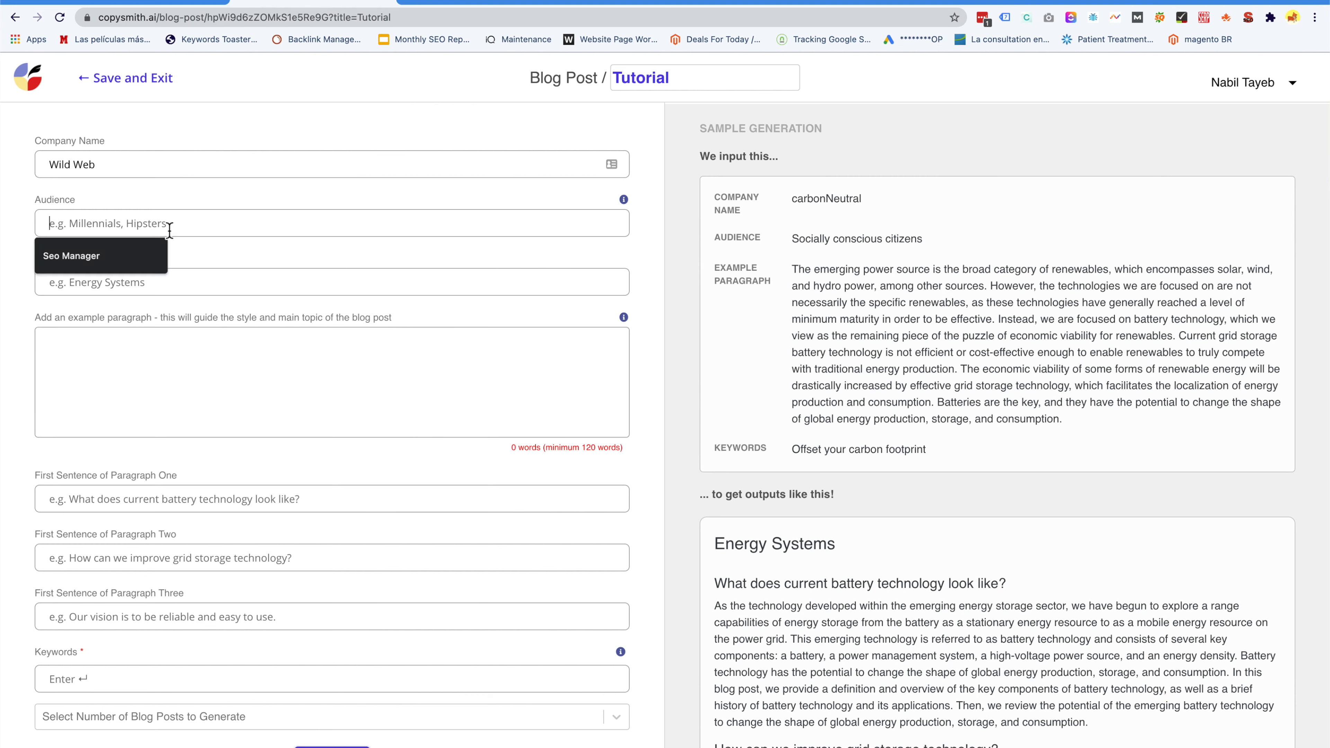
left_click(130, 256)
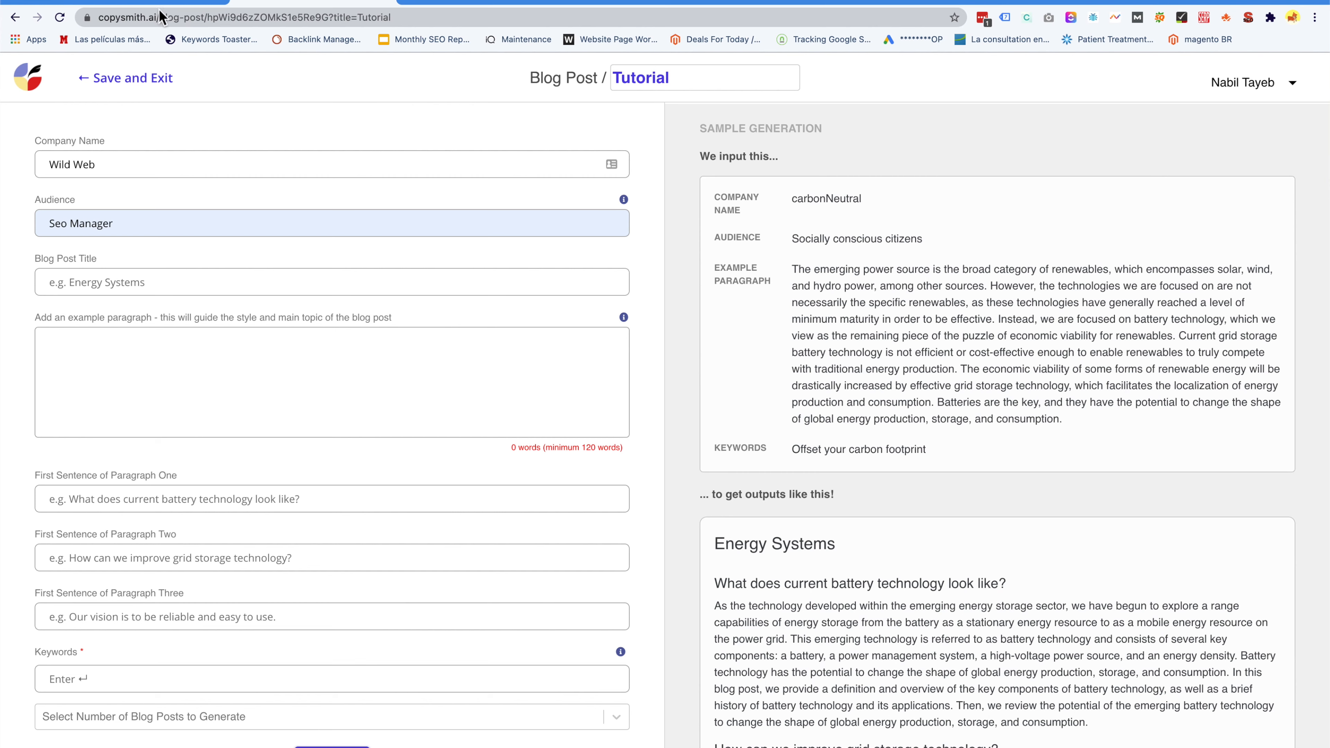
Step: Copy the heading "Image Seo Optimization in 2021" from the Frase content brief into Copysmith's blog post title
left_click(159, 17)
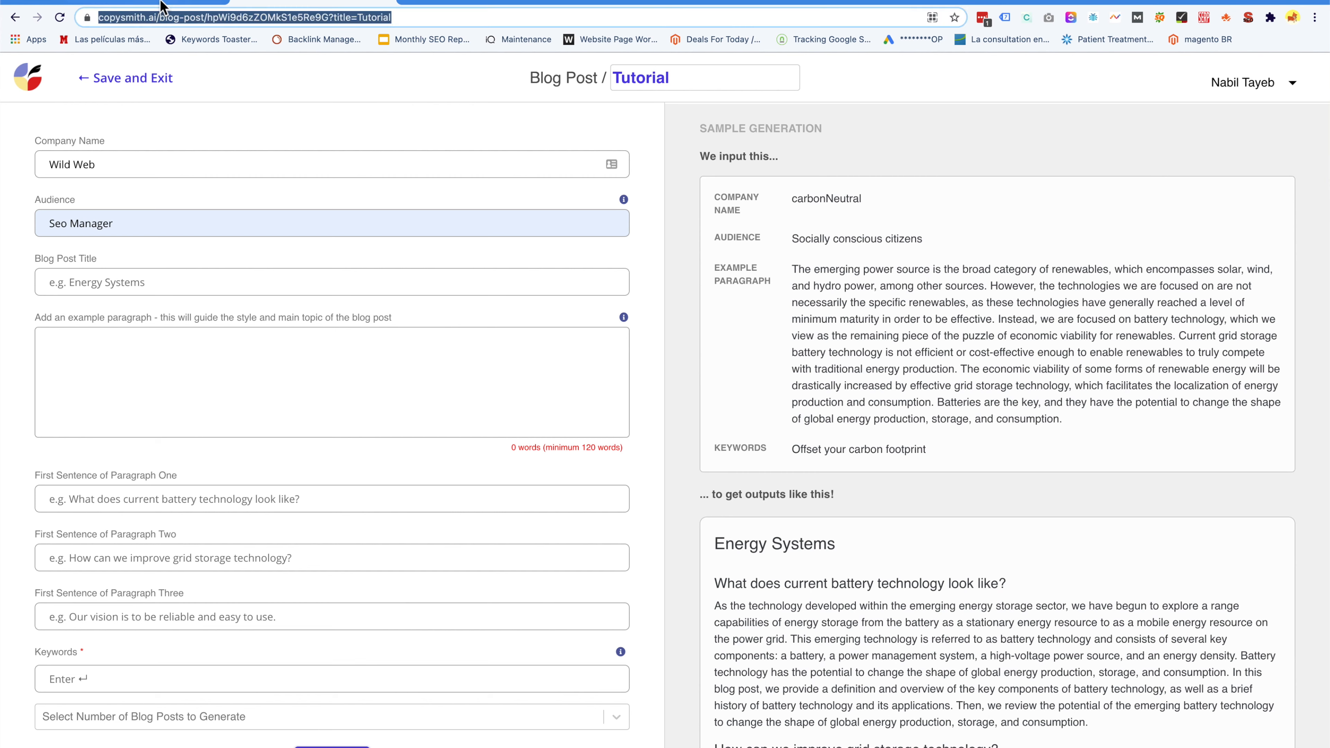
left_click(125, 287)
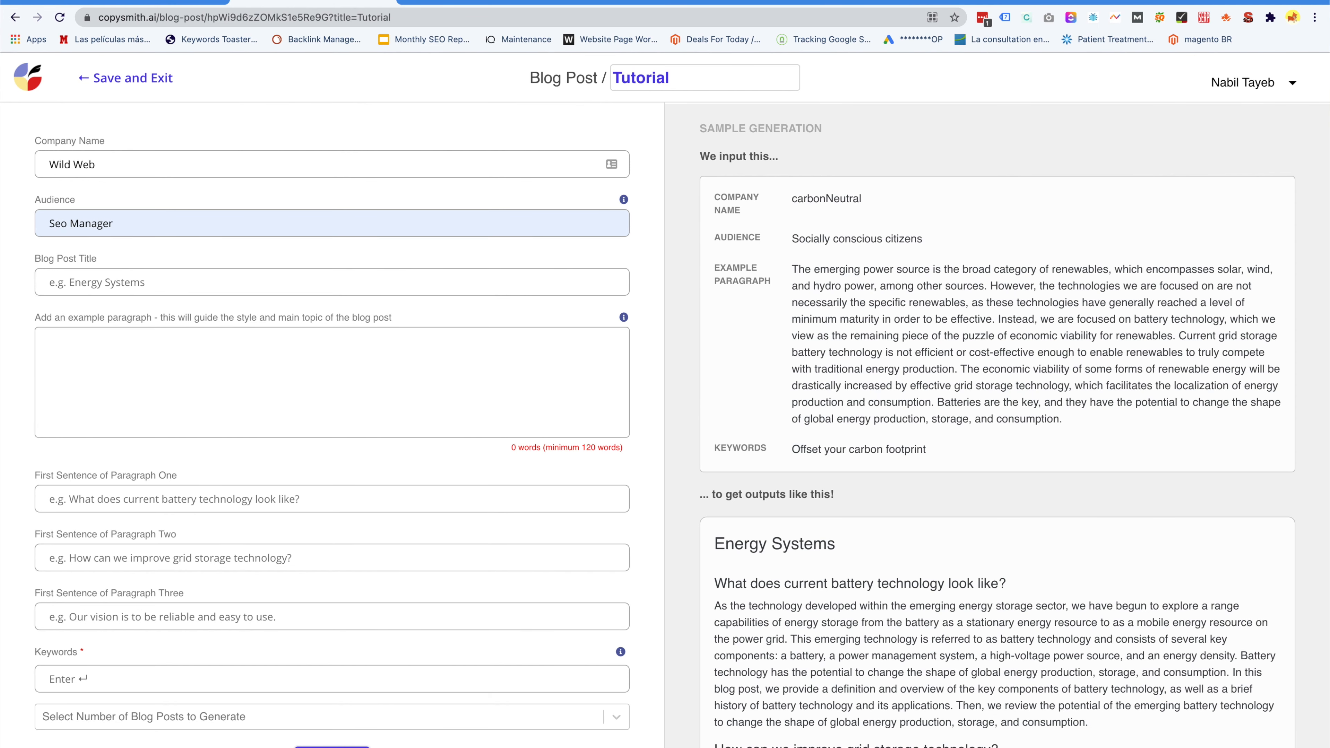
left_click(146, 2)
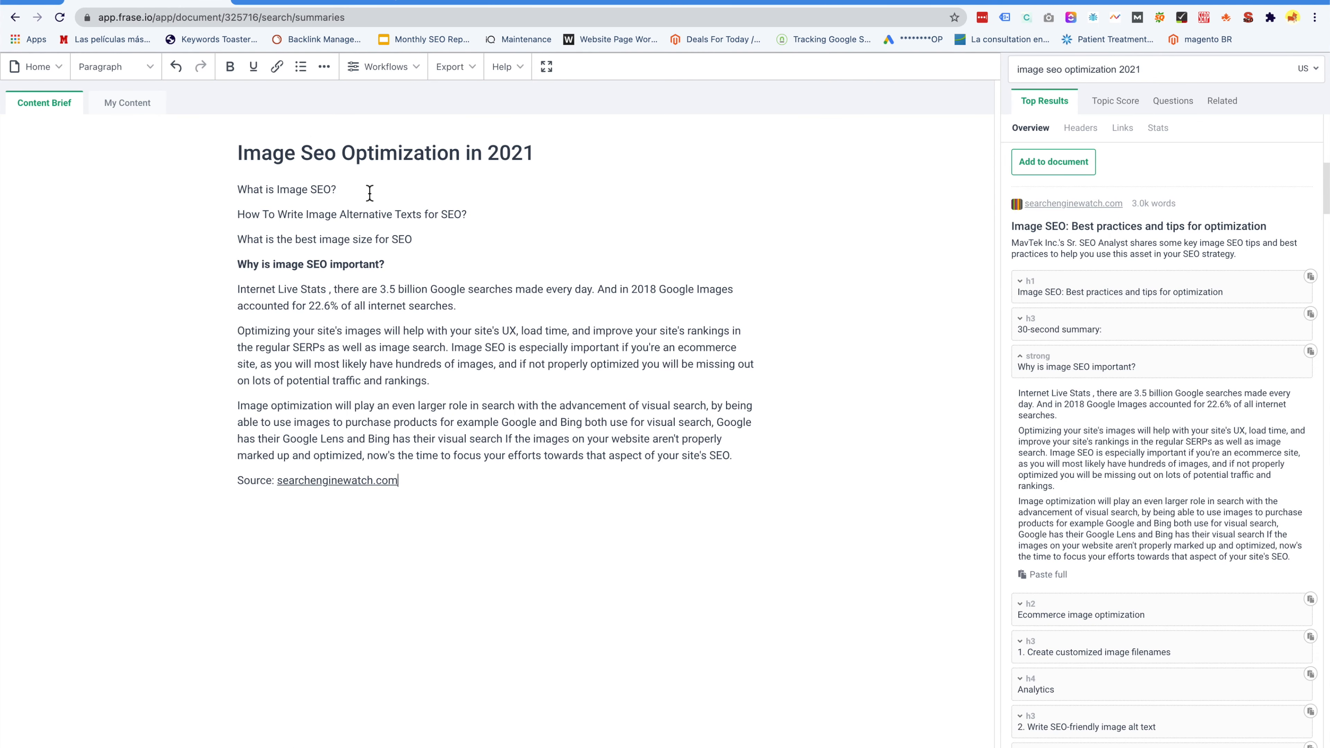
left_click_drag(539, 153, 219, 164)
key("ctrl+c")
left_click(314, 7)
left_click(198, 285)
key("ctrl+v")
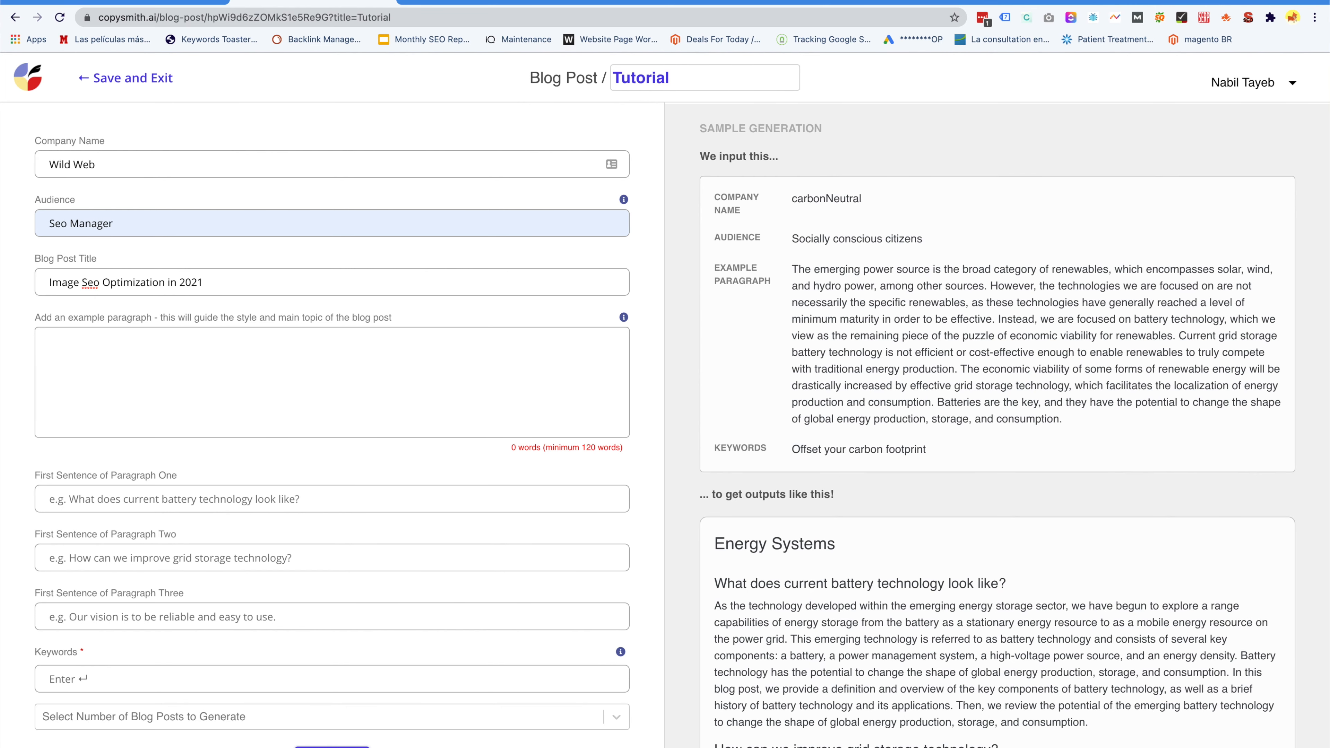
Step: Copy the three body paragraphs under "Why is image SEO important?" from the Frase brief into Copysmith's example paragraph
left_click(134, 5)
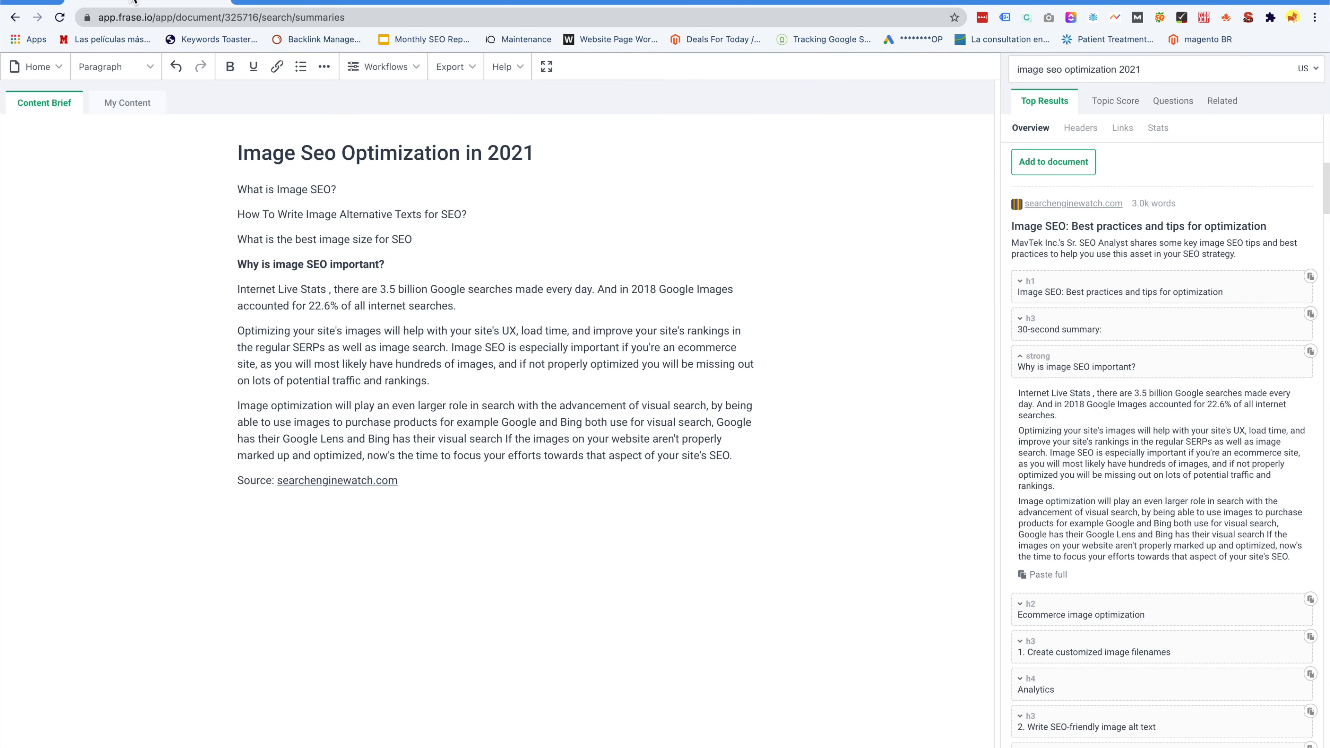
left_click(294, 4)
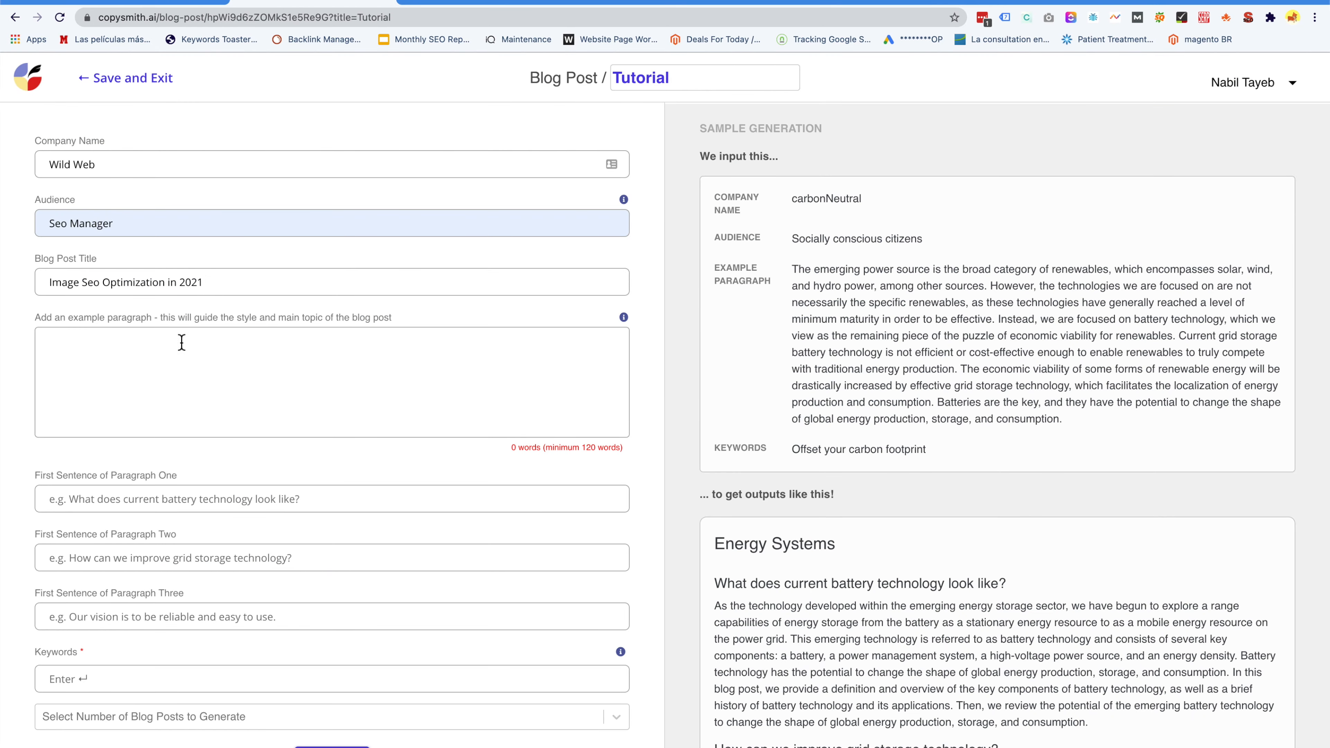
left_click(150, 5)
left_click_drag(733, 456, 231, 290)
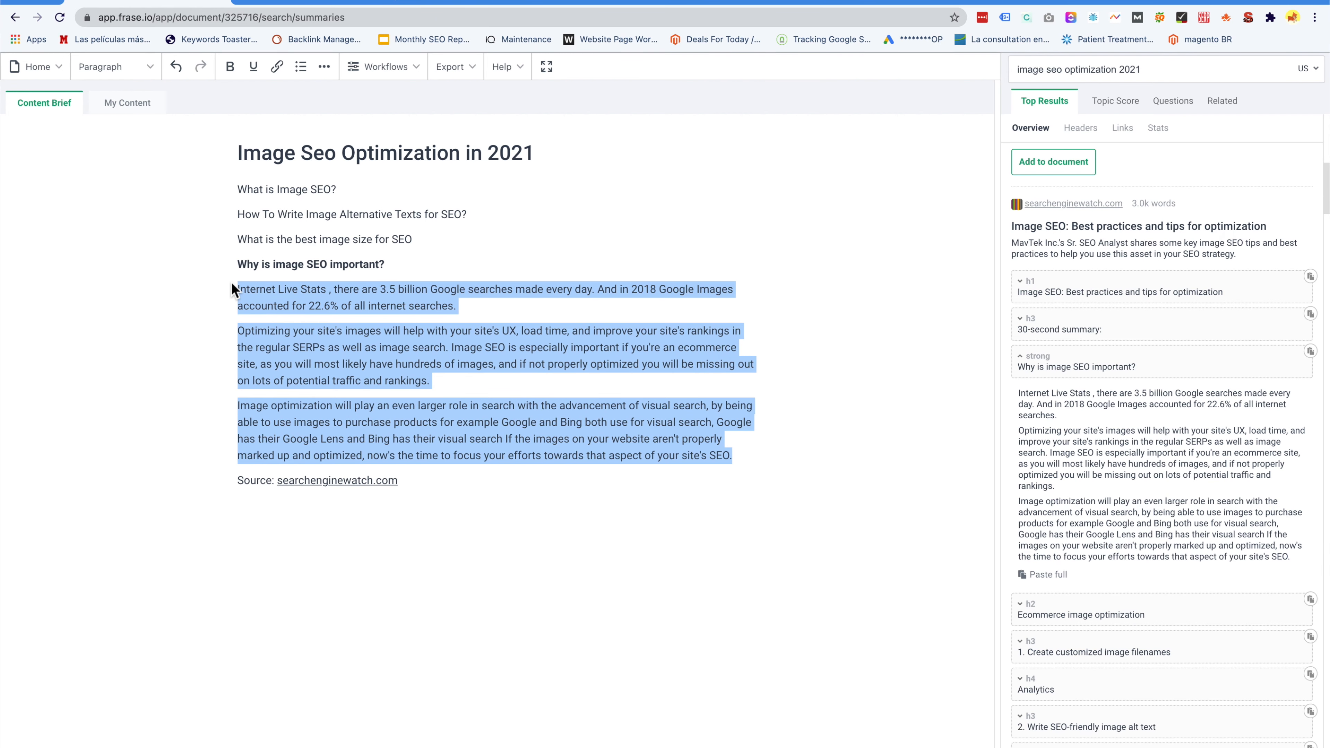
left_click(324, 2)
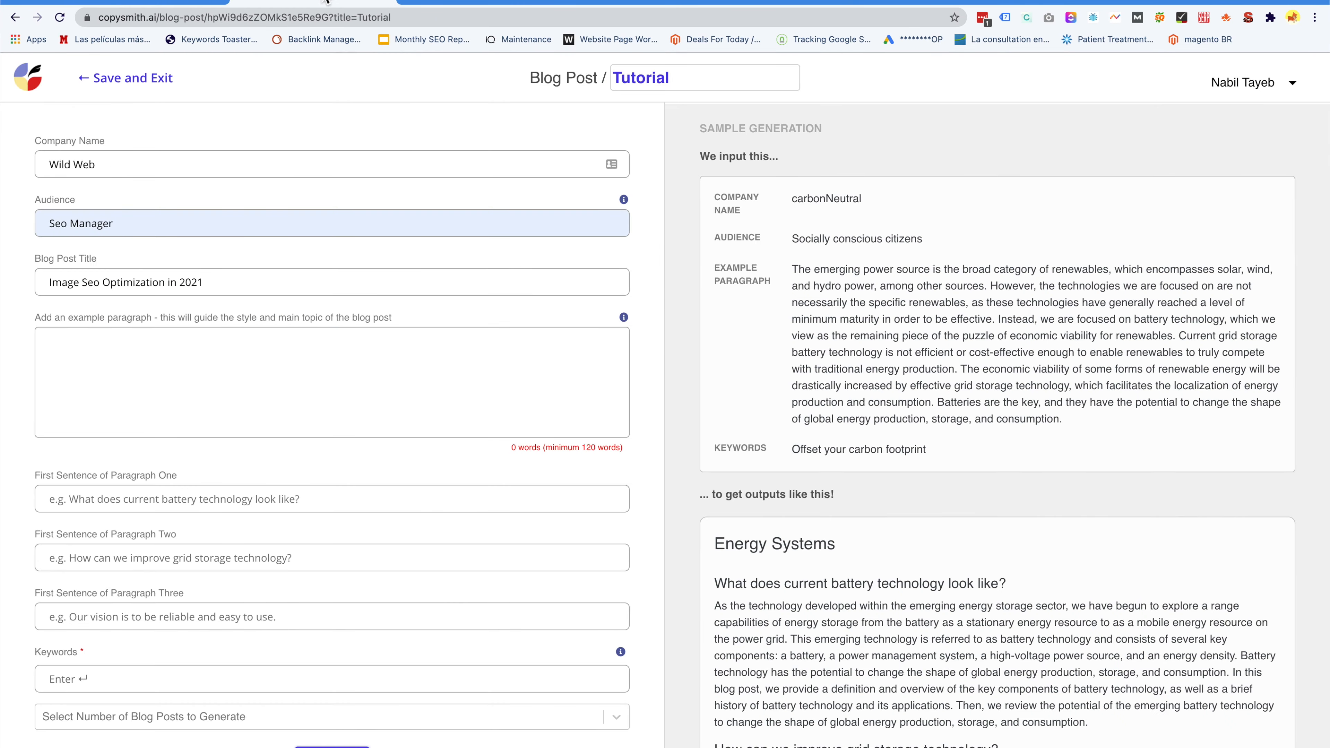
left_click(205, 363)
key("ctrl+v")
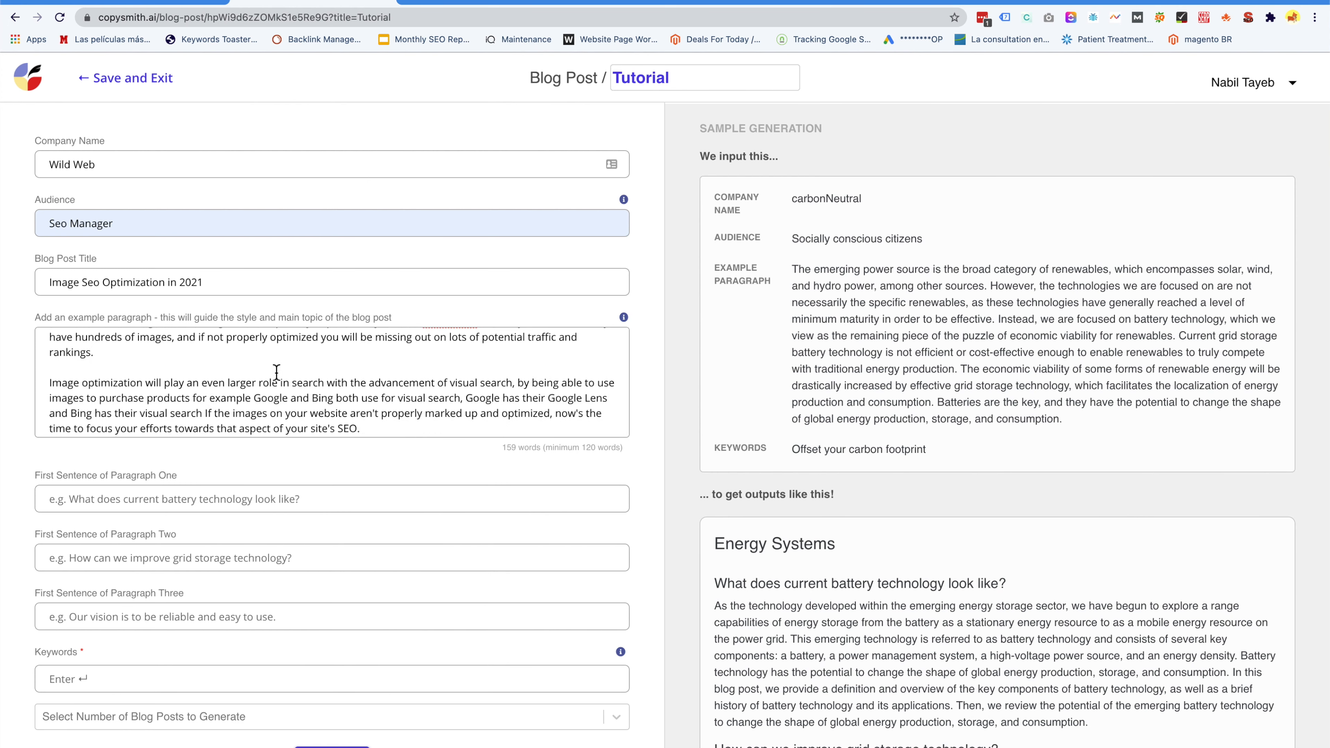
Step: Copy the question "What is Image SEO?" from the Frase brief into Copysmith as the first sentence of paragraph one
left_click(168, 8)
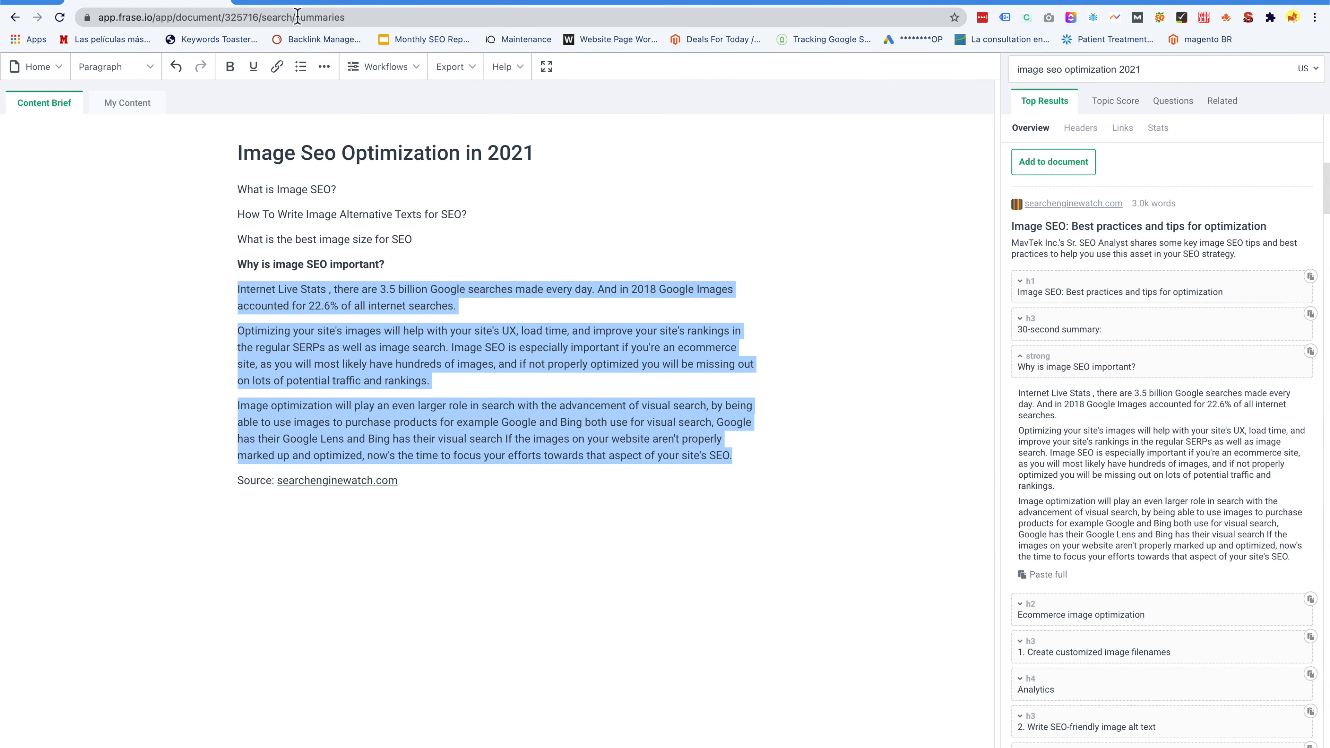
left_click(361, 8)
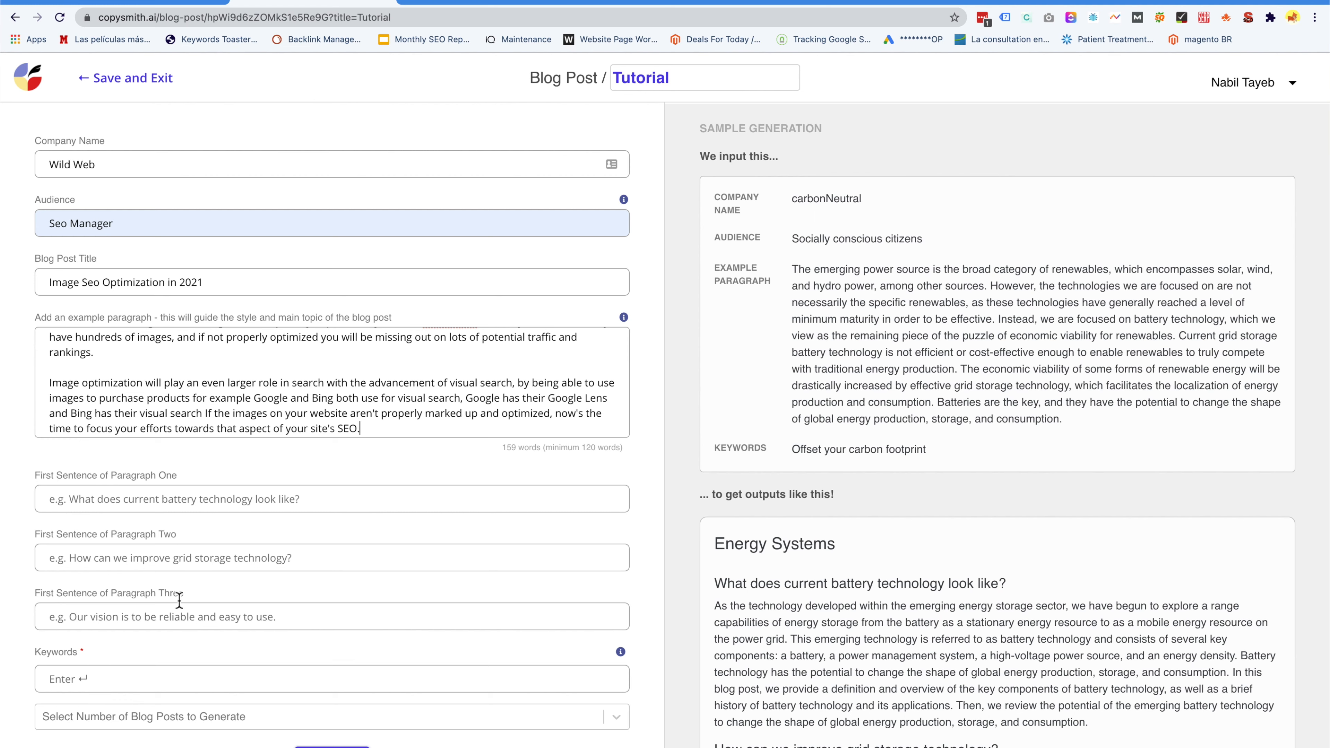
left_click(142, 17)
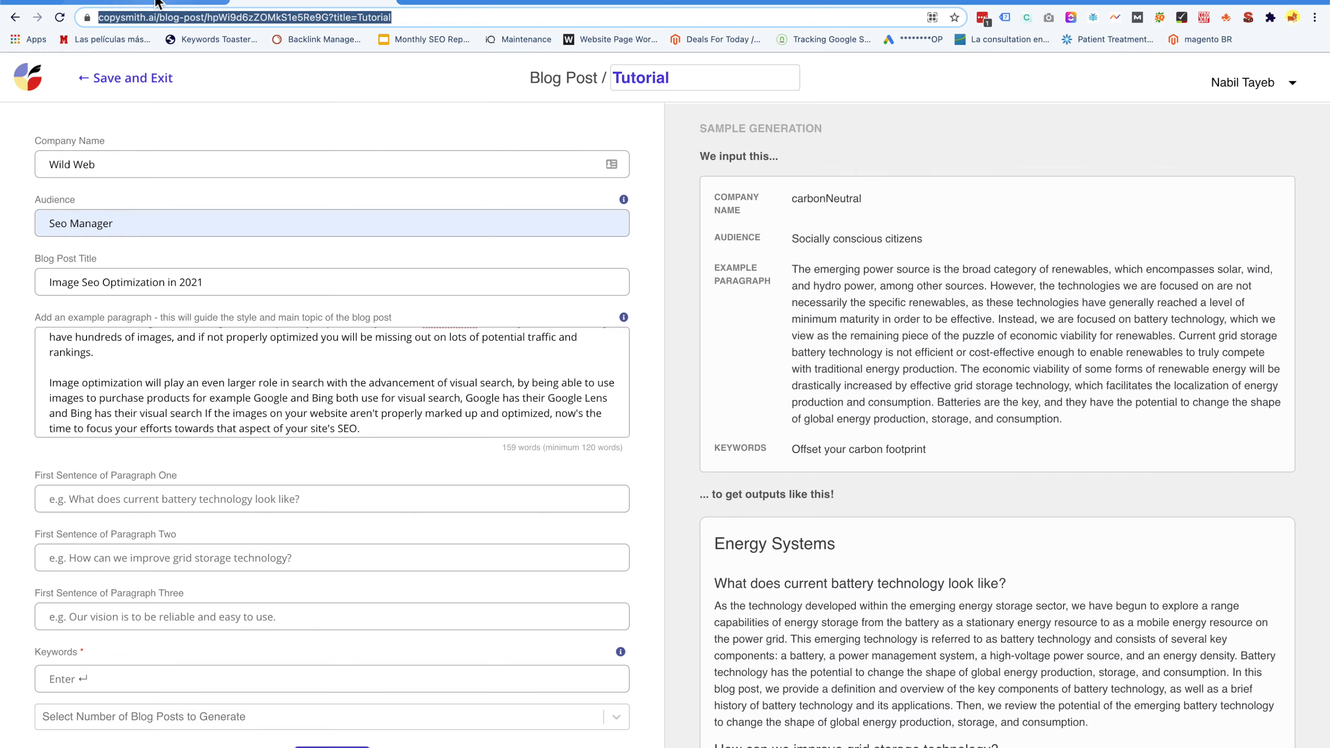
left_click(158, 4)
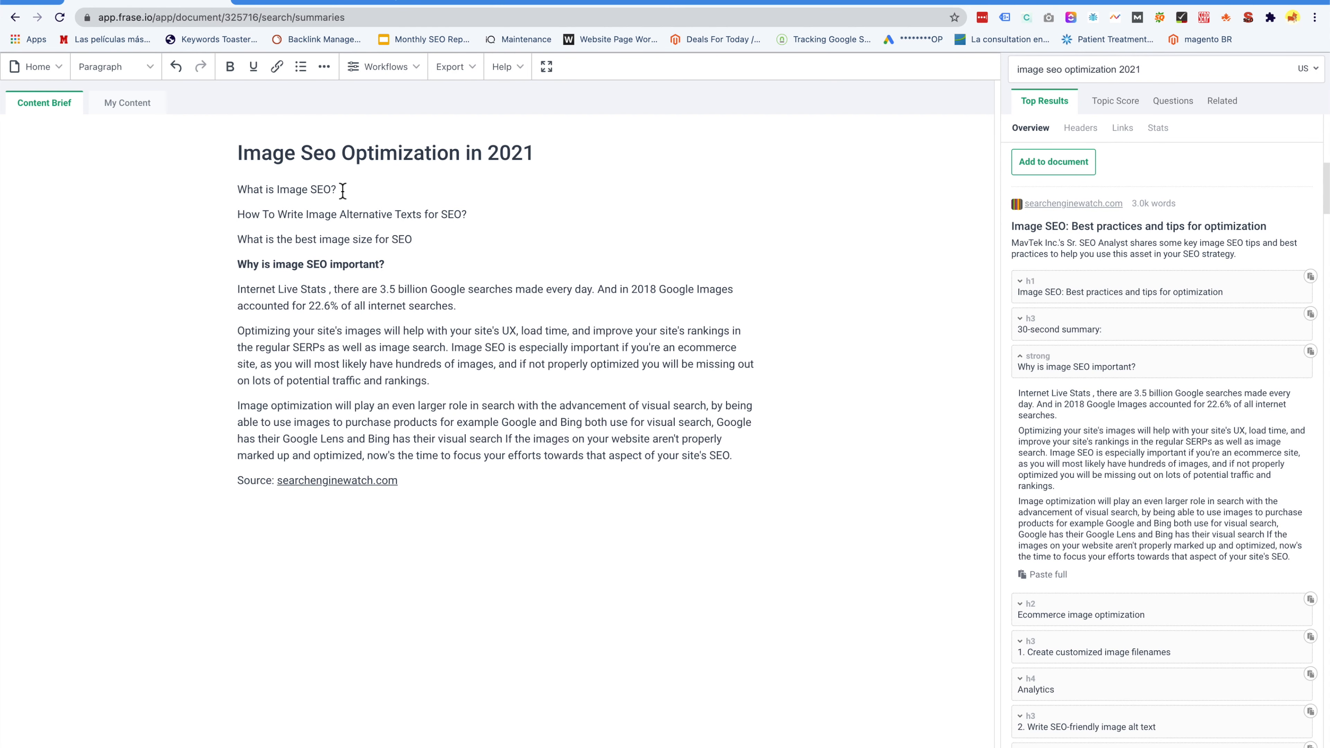
left_click_drag(341, 189, 228, 194)
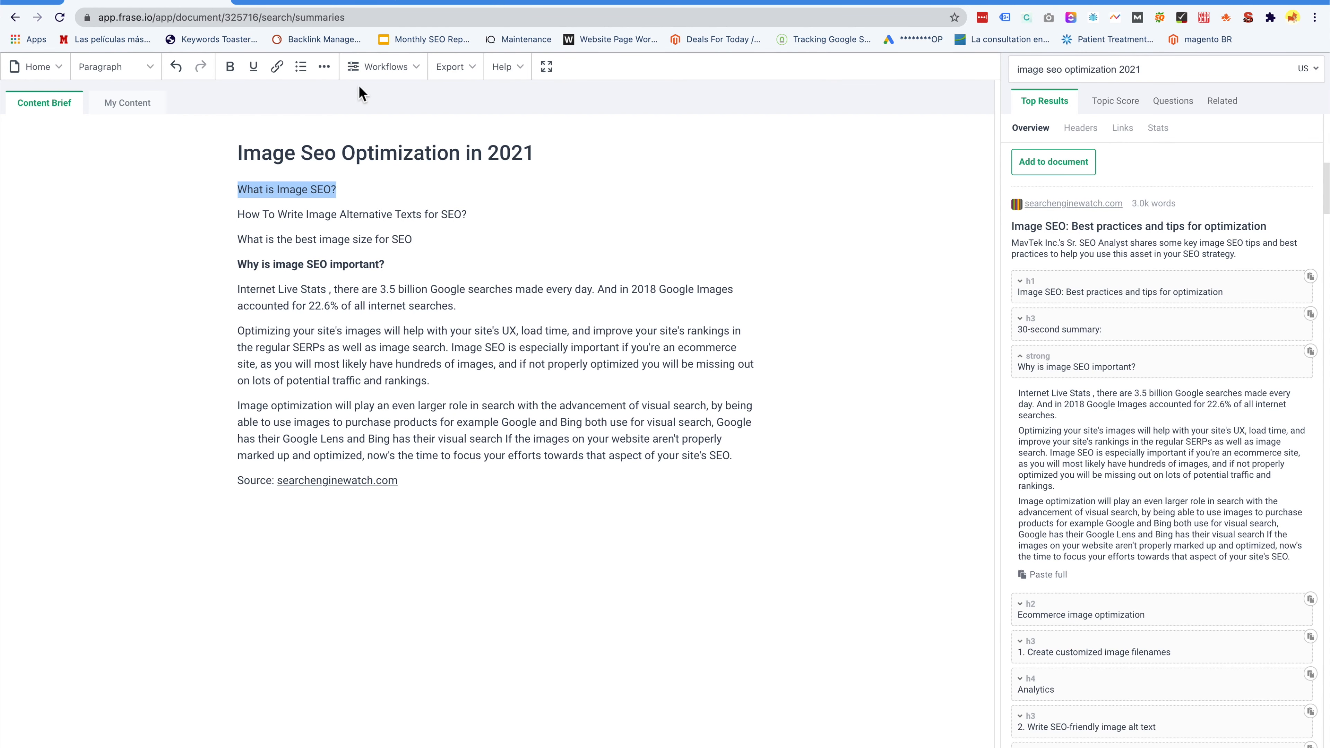
left_click(333, 5)
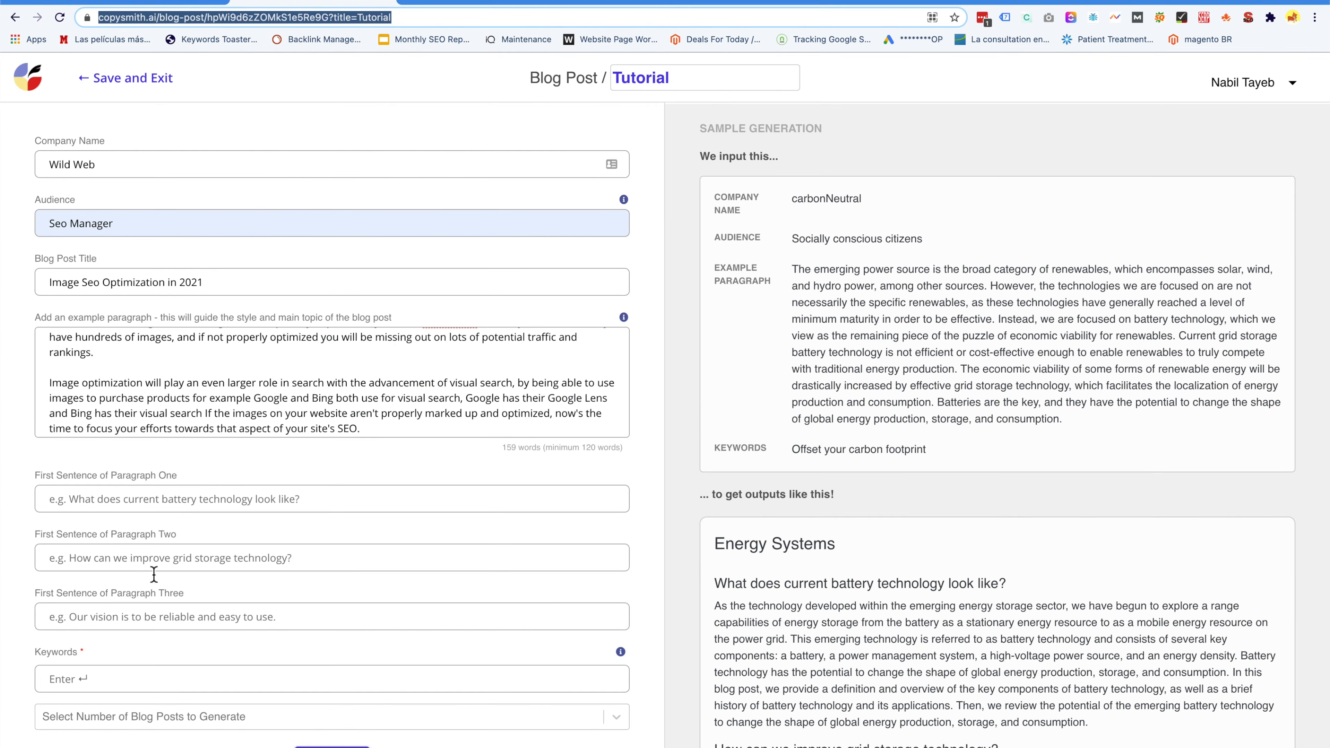
left_click(171, 501)
type("What is Image SEO?")
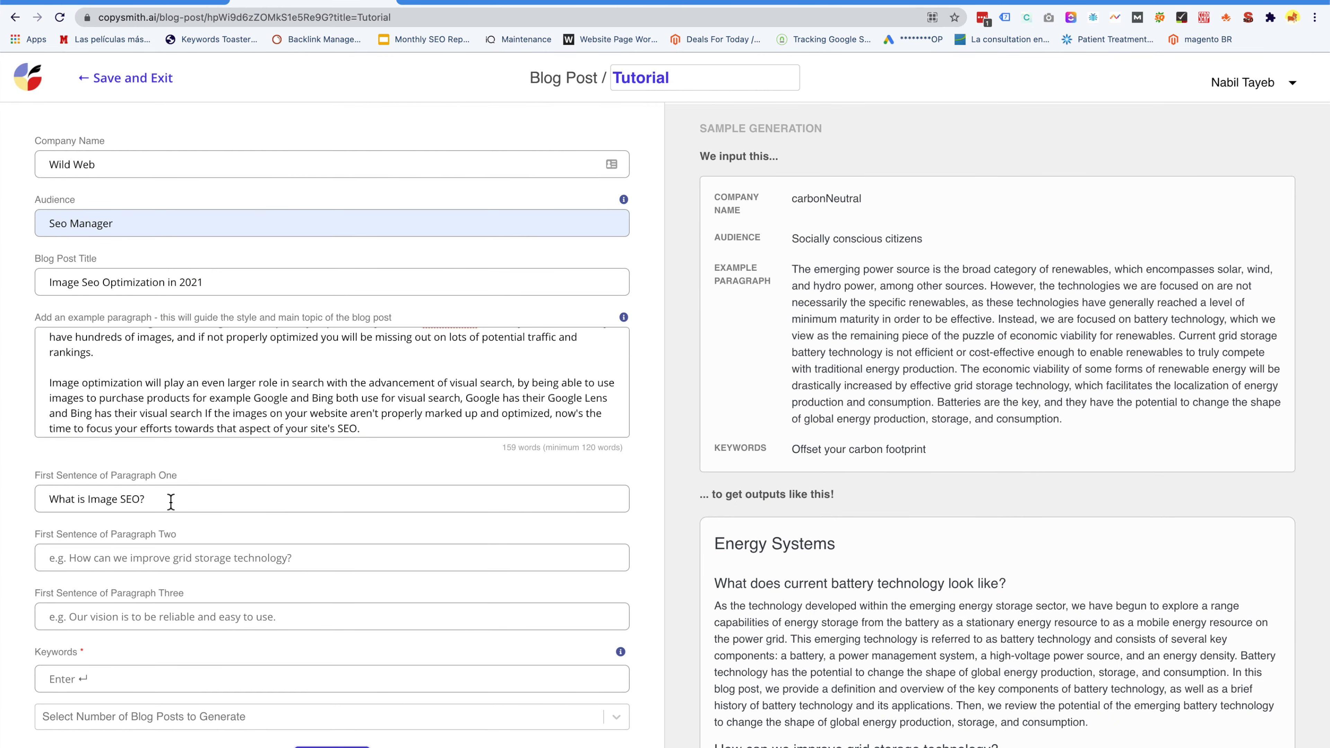
Step: Copy "How To Write Image Alternative Texts for SEO?" from the Frase brief into Copysmith as the first sentence of paragraph two
left_click(160, 6)
left_click_drag(469, 215, 208, 219)
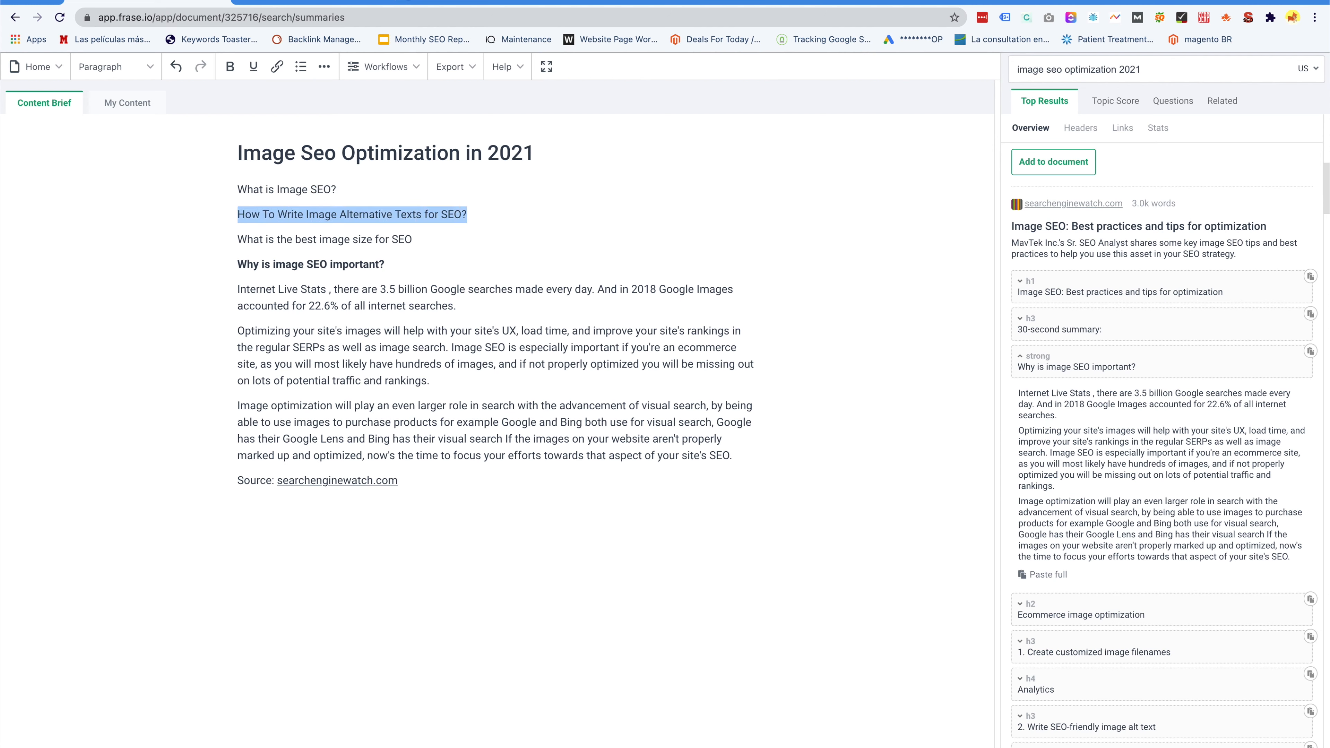
left_click(330, 6)
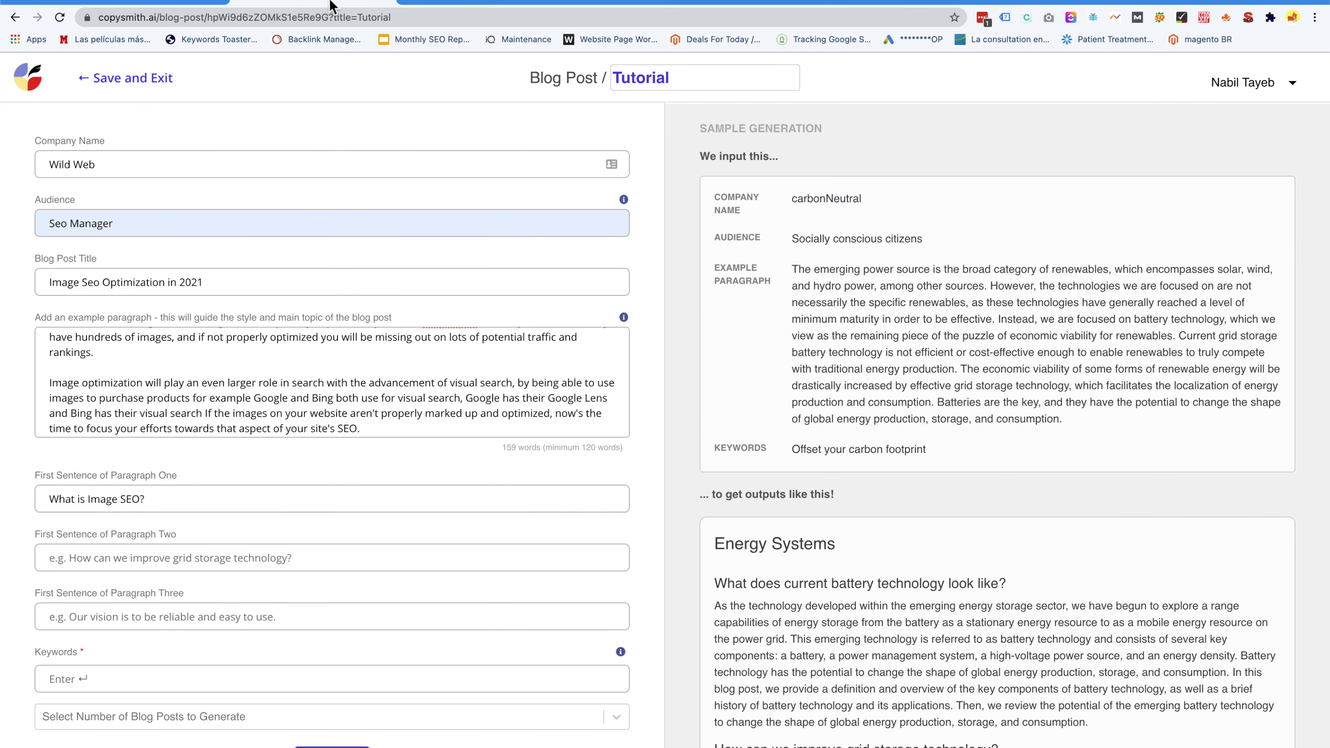
left_click(210, 563)
left_click(211, 579)
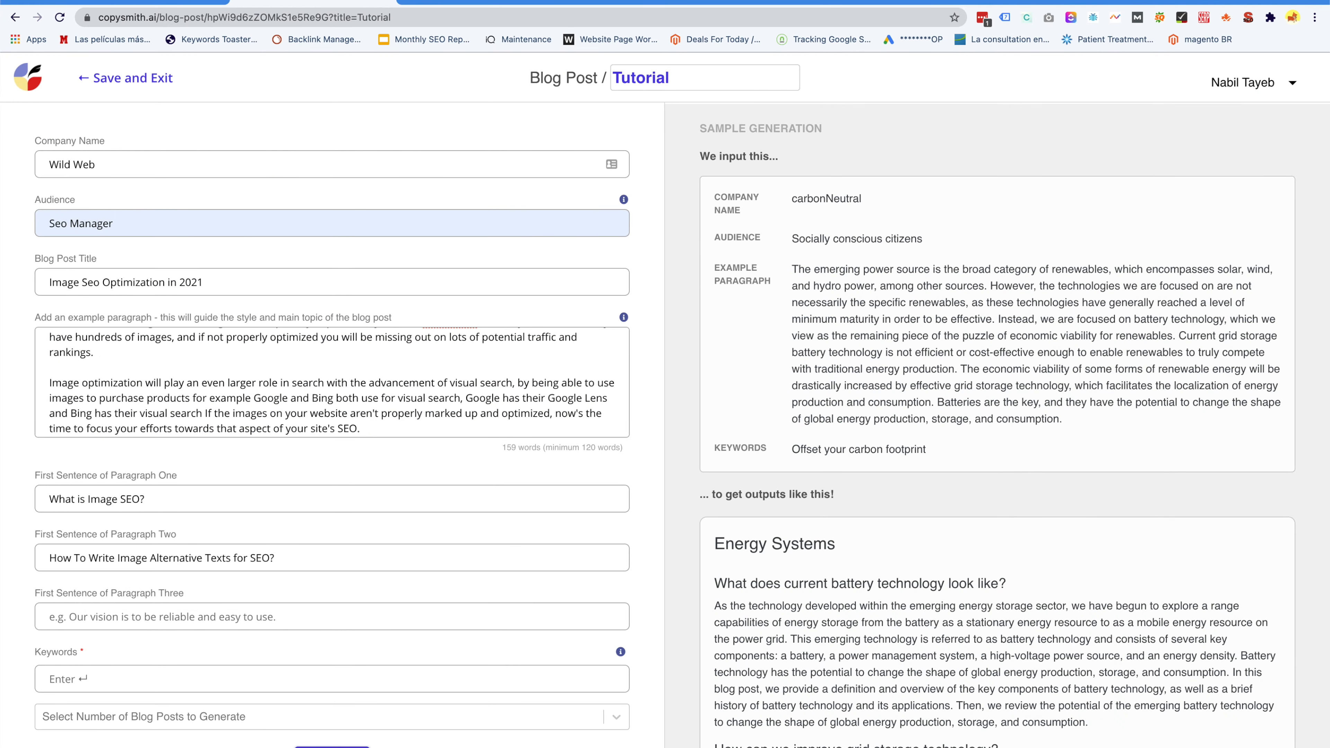
Step: Copy "What is the best image size for SEO" from the Frase brief into Copysmith as the first sentence of paragraph three
left_click(193, 4)
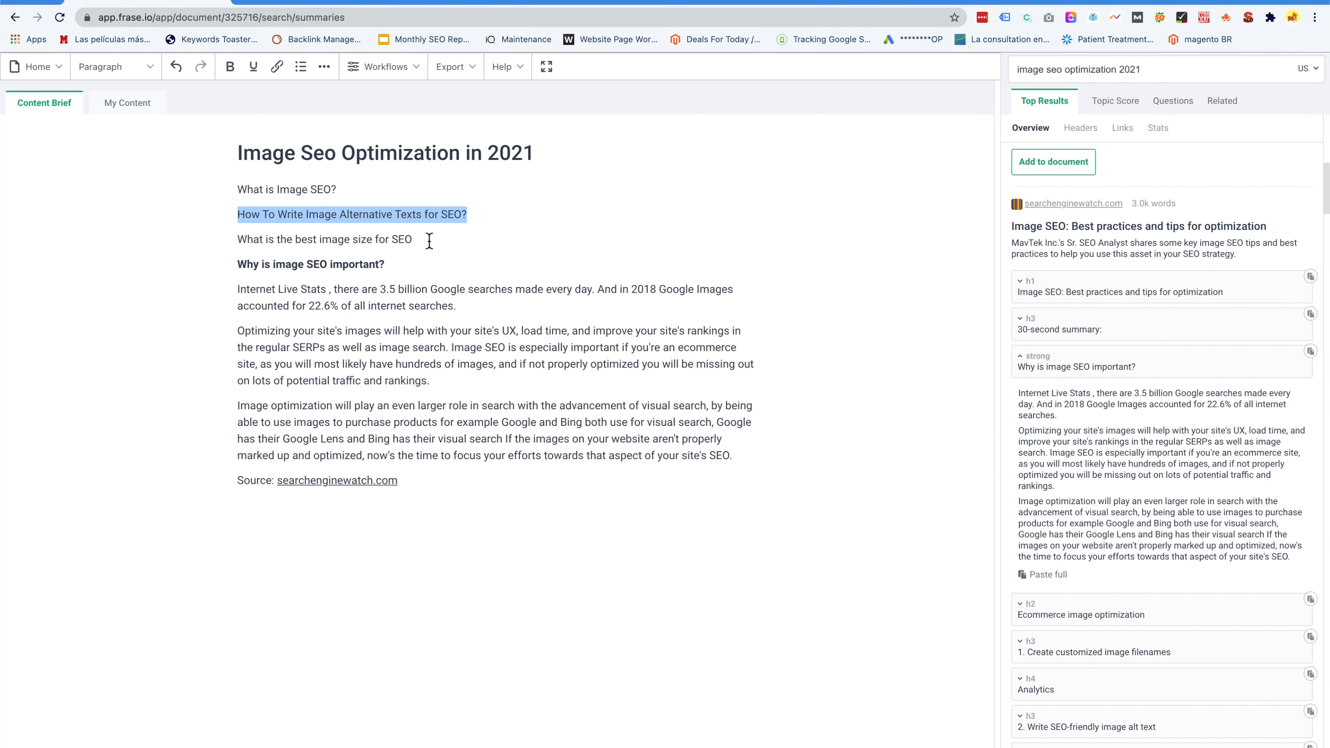
left_click_drag(428, 241, 198, 240)
key("super+c")
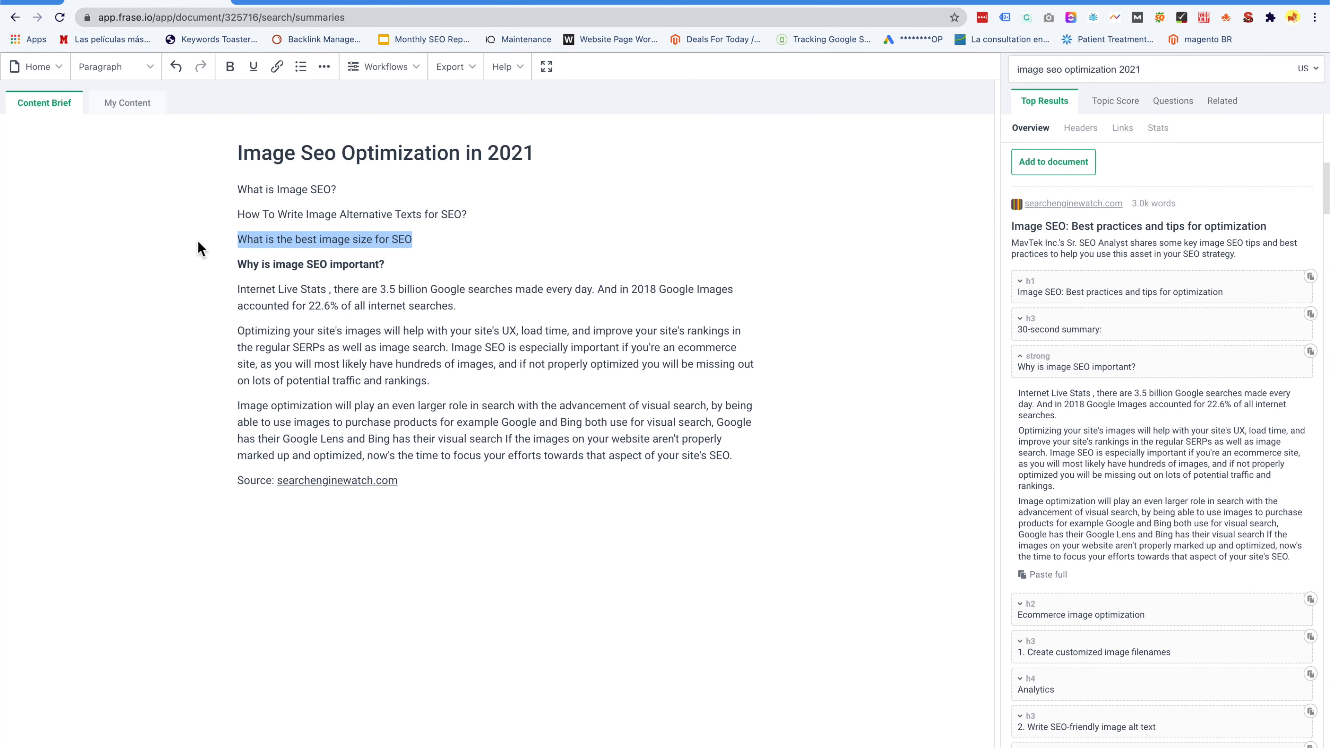
left_click(328, 3)
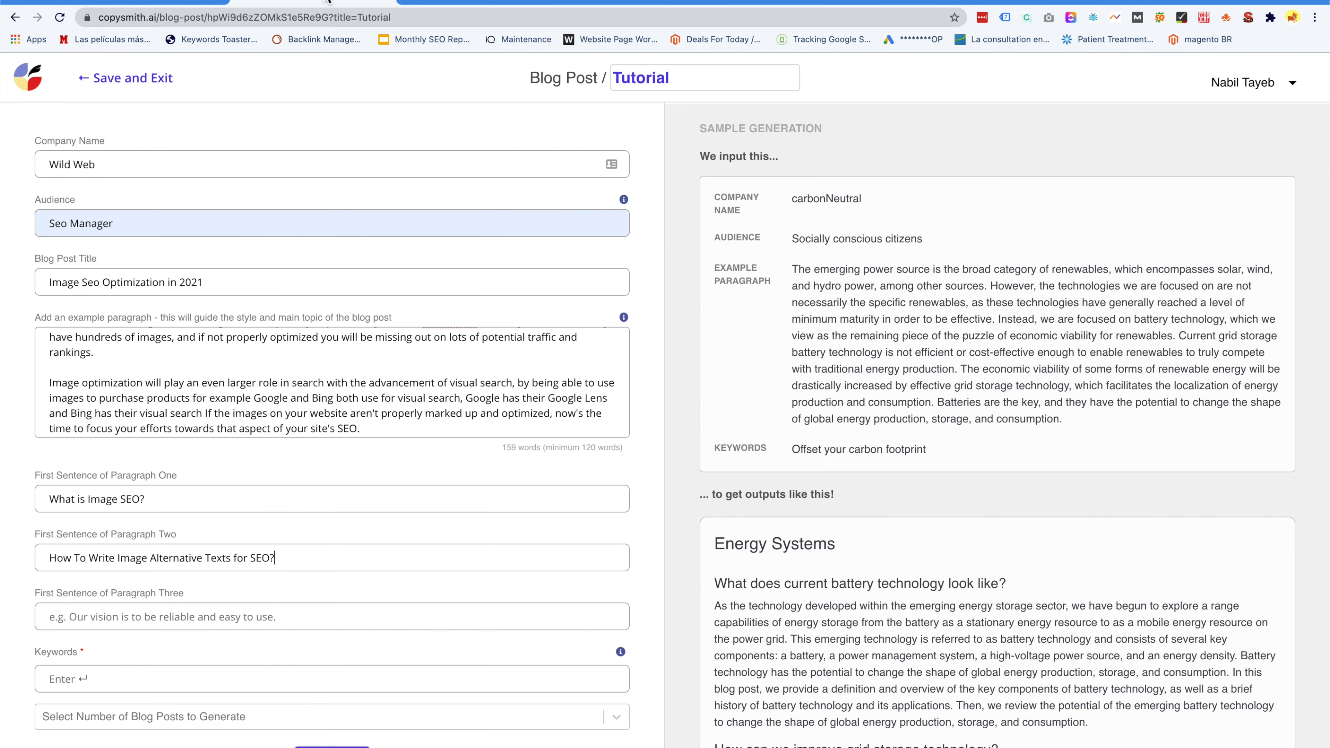
left_click(217, 616)
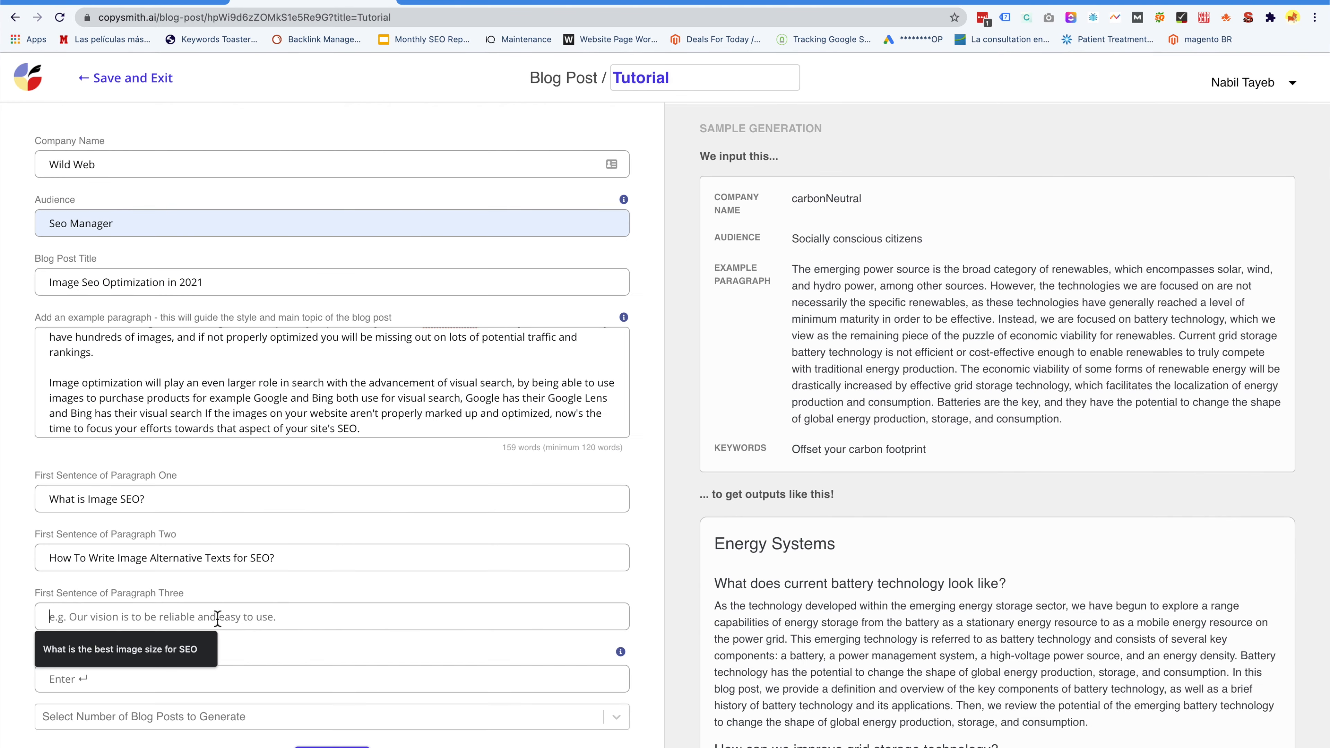
key("super+v")
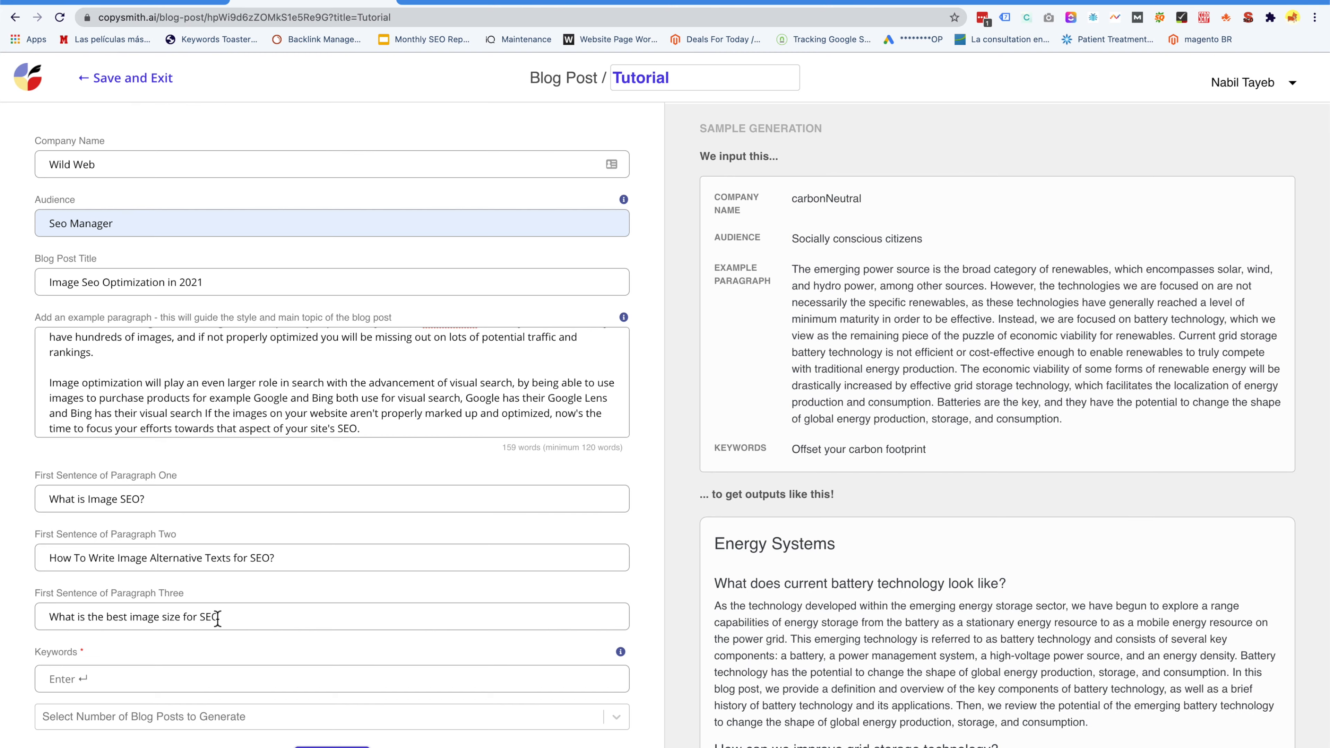
Step: Add "image seo optimization" as a keyword for the blog post
scroll(218, 616, "down", 3)
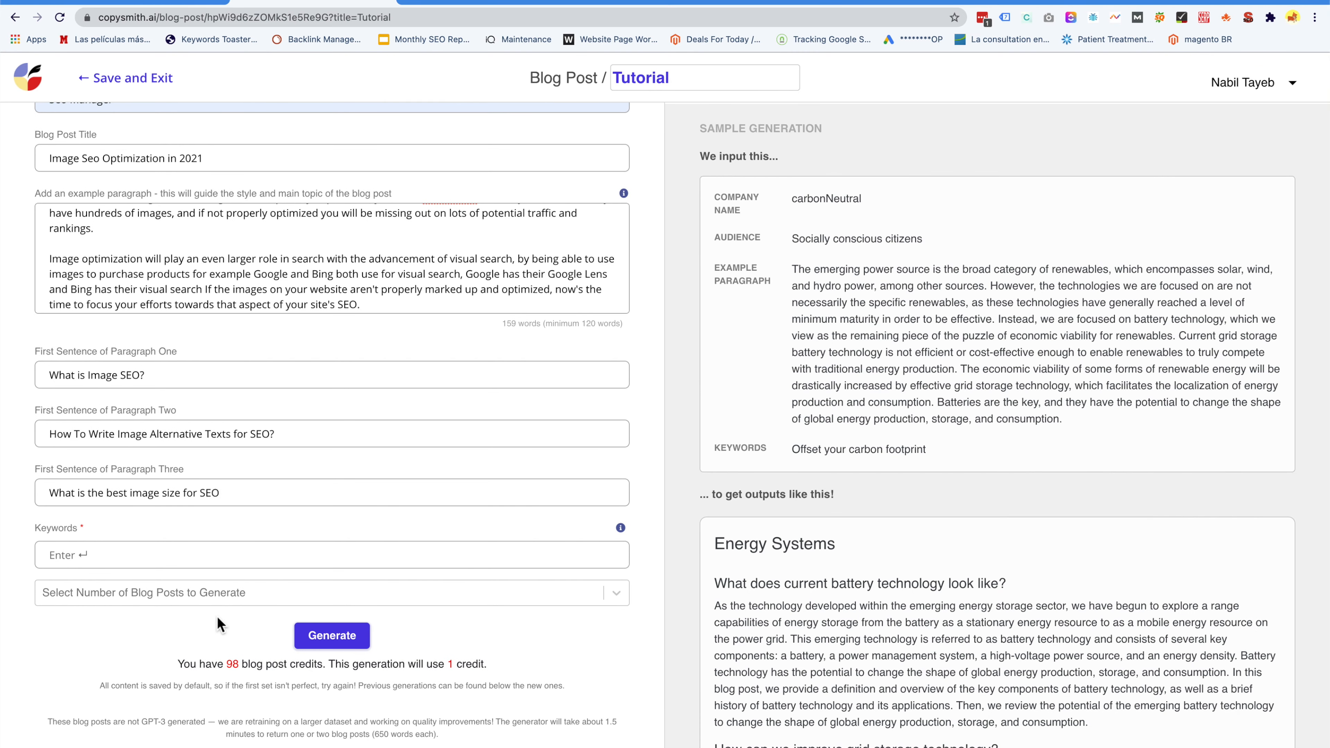
left_click(152, 554)
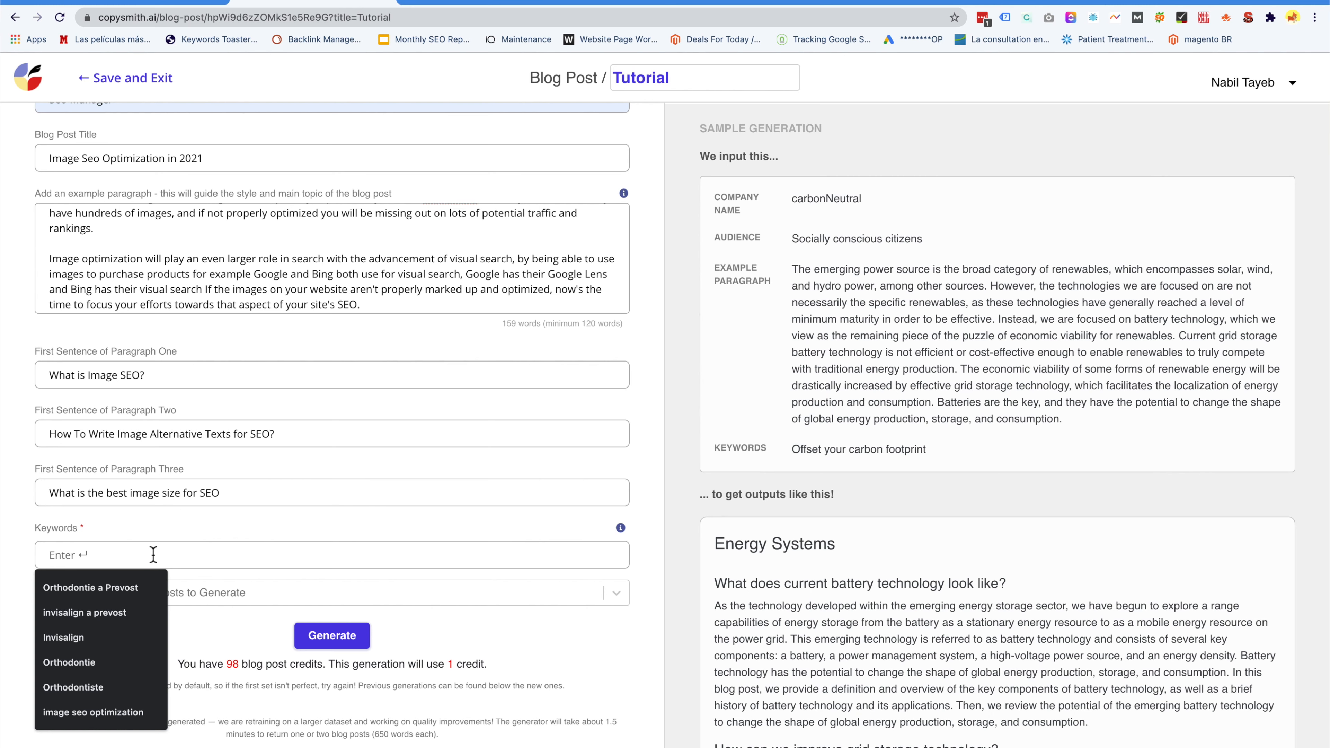
type("ima")
key("Down")
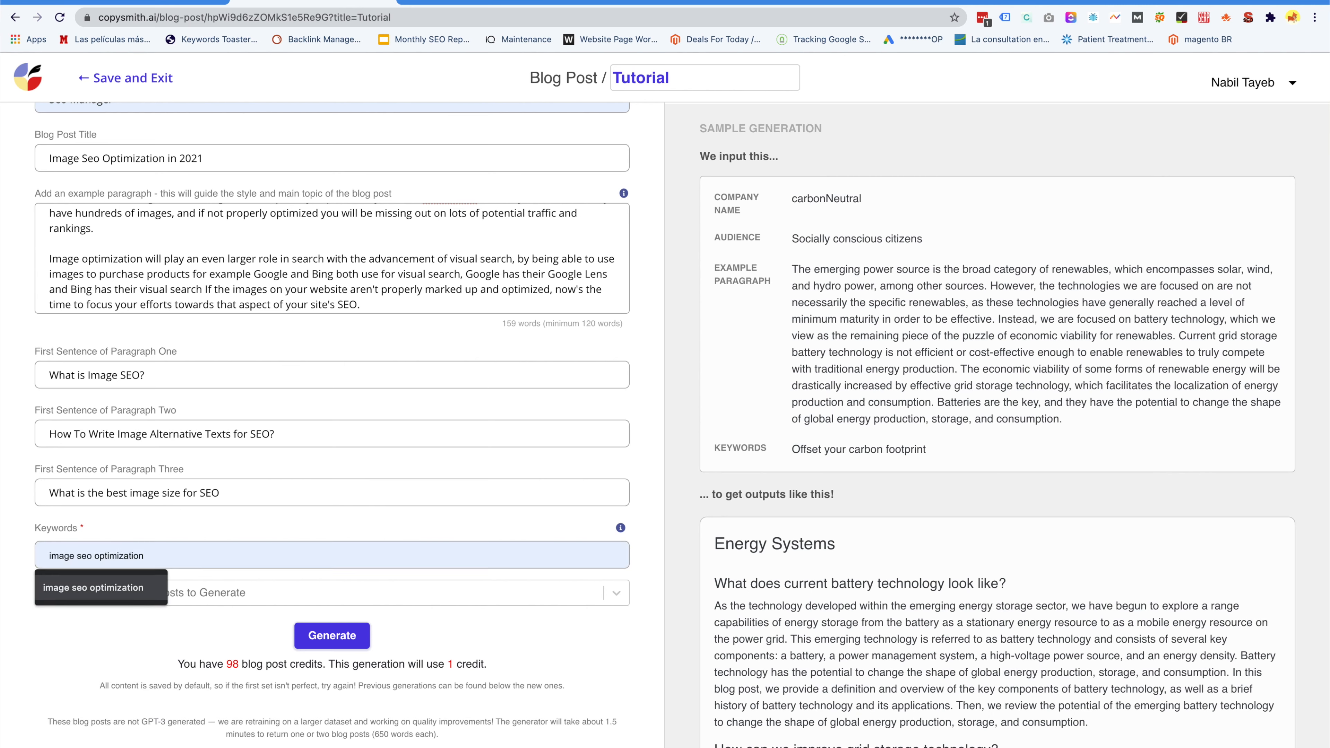
key("Return")
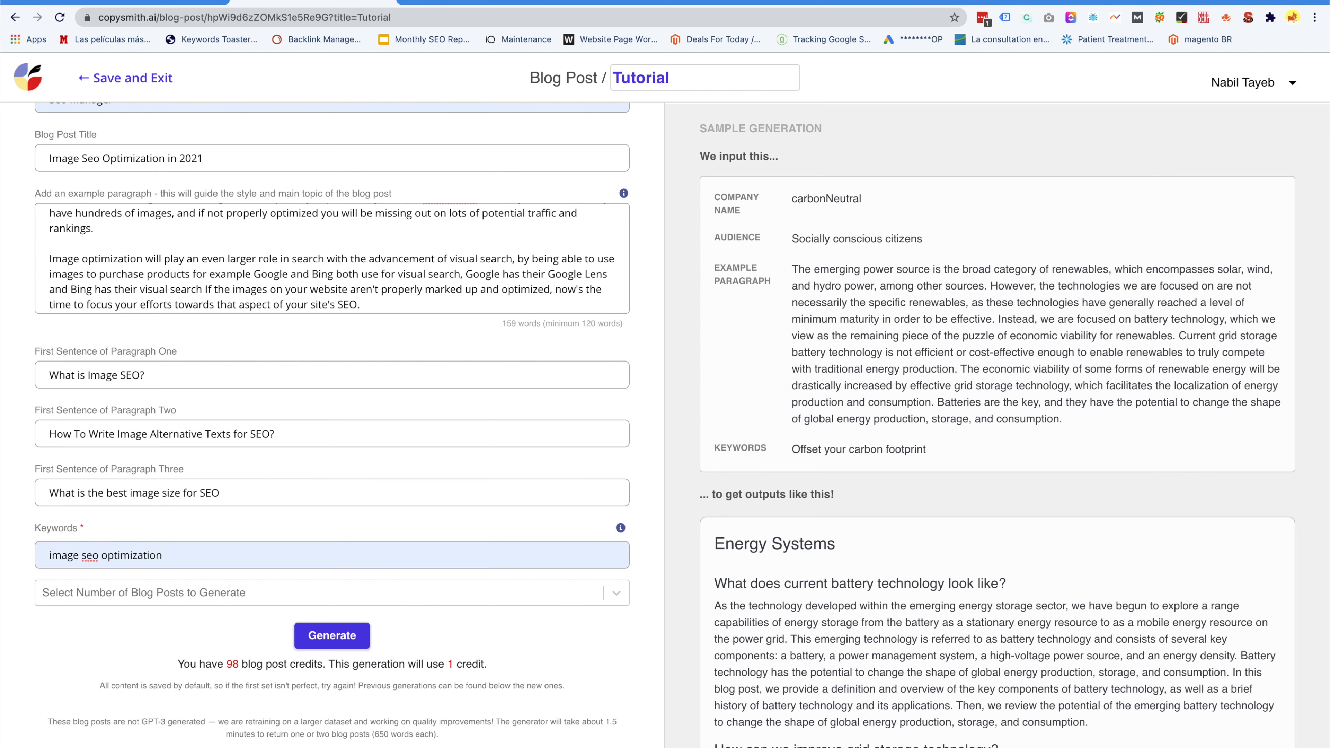
key("Return")
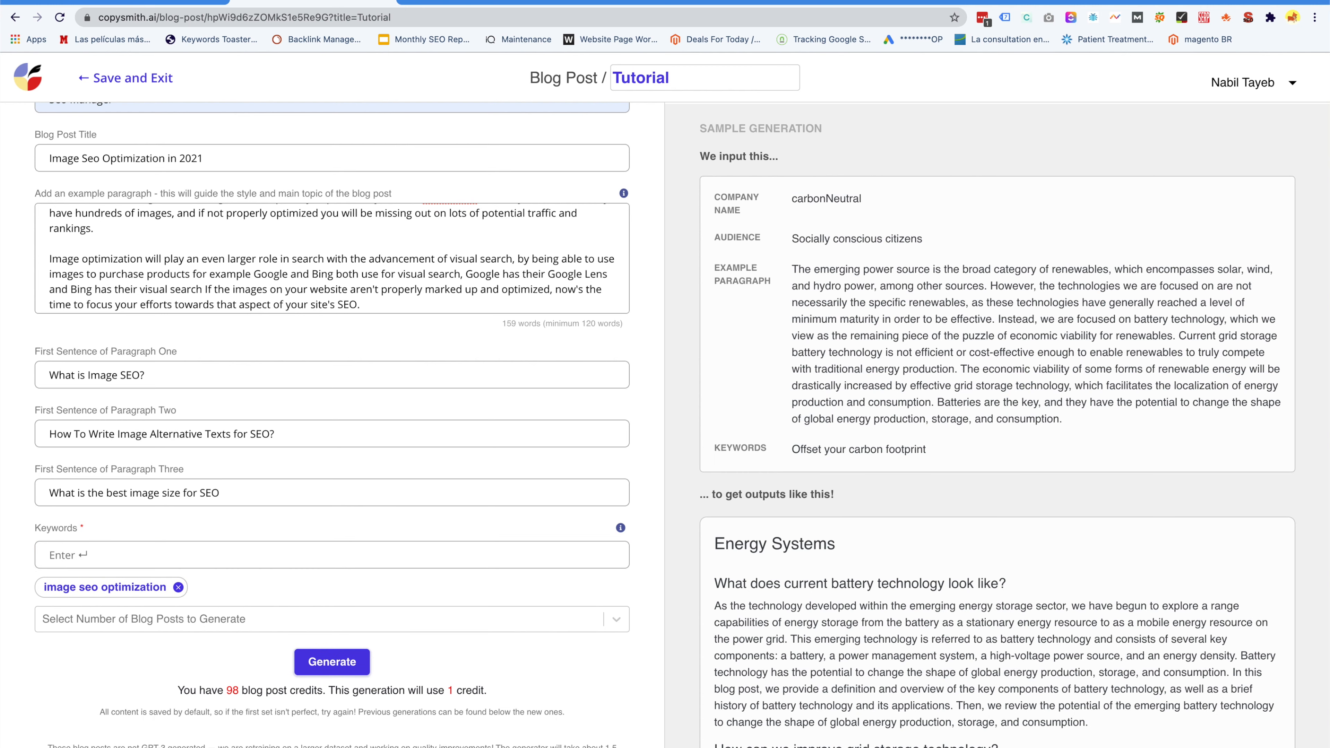
Step: Add the keywords "image search google" and "Image alt text" to the blog post form
type("image")
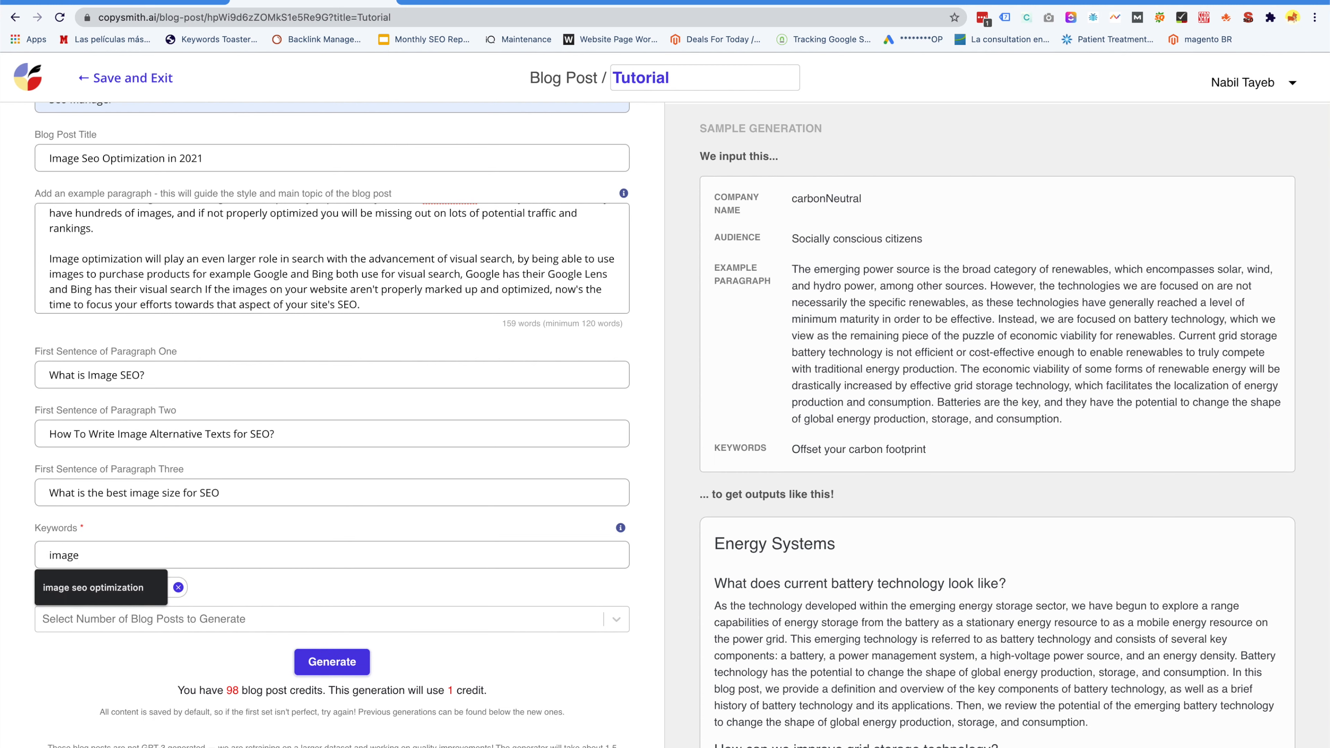
type(" sear")
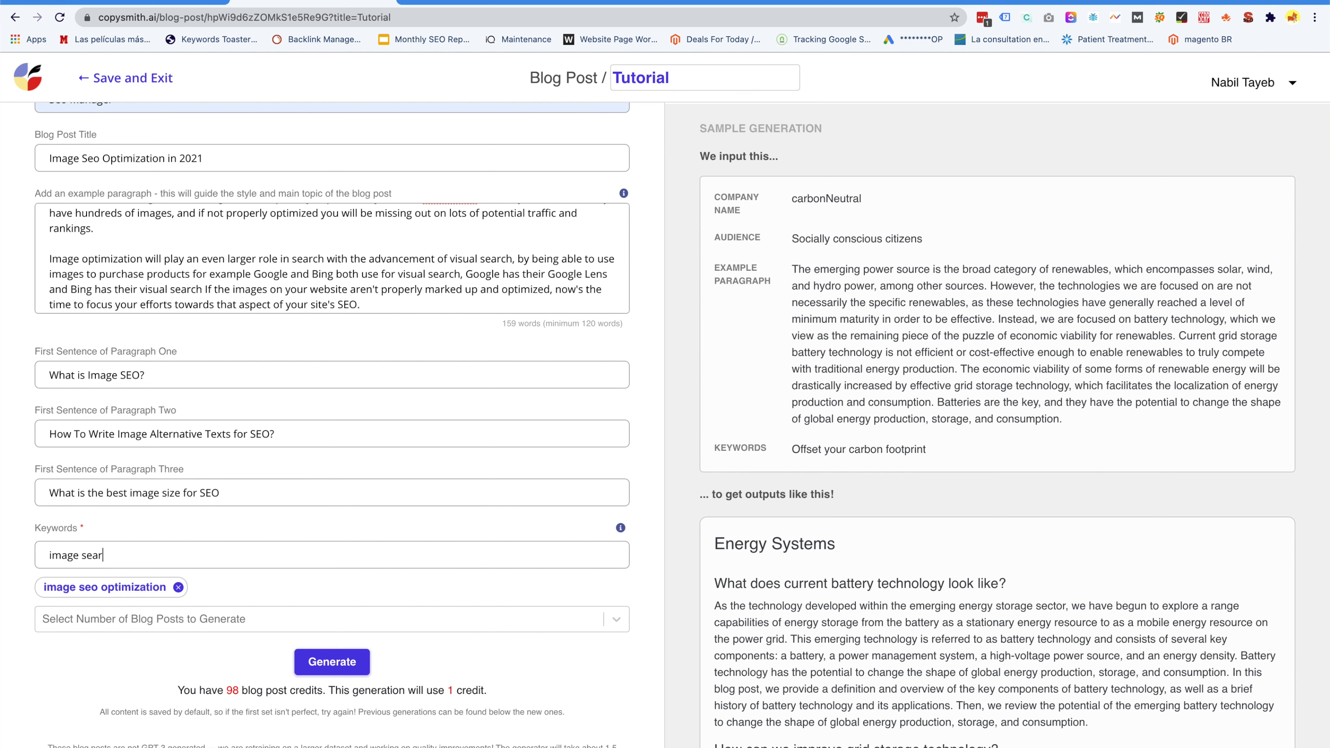
type("ch google")
key("Return")
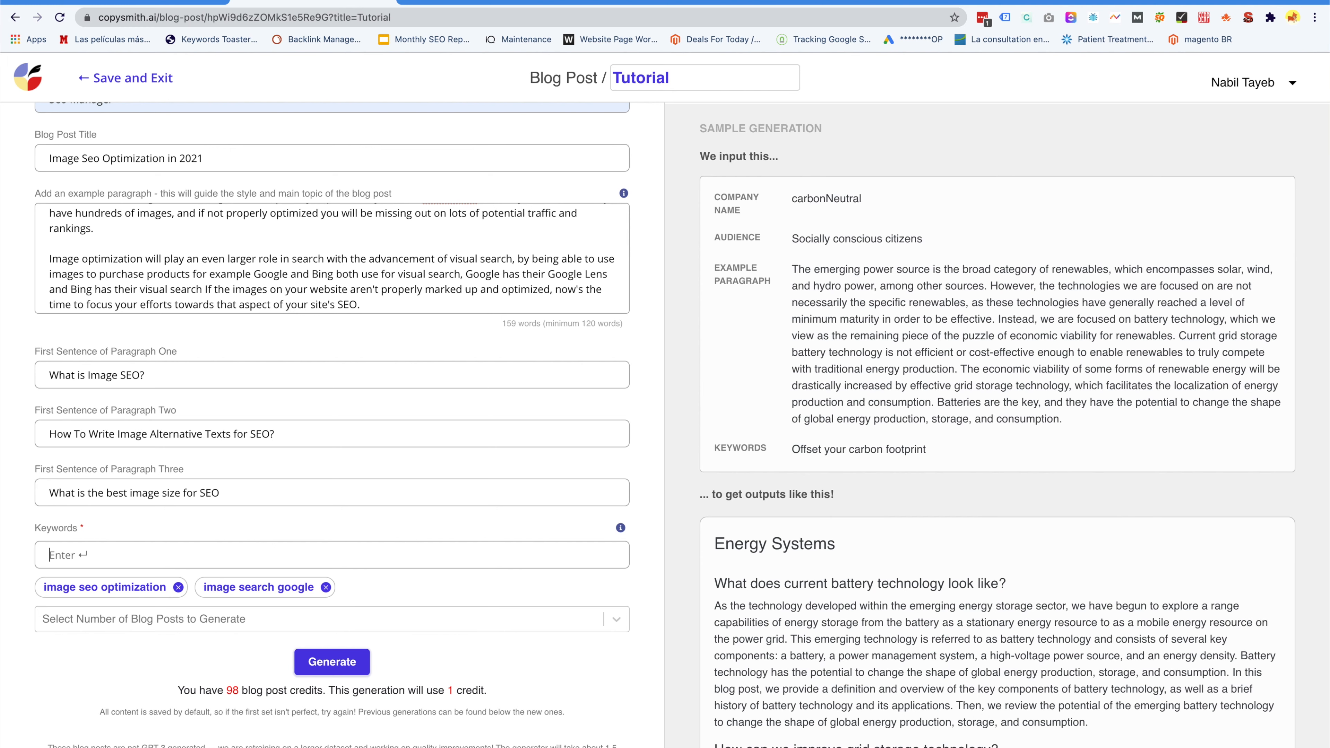
type("Image ")
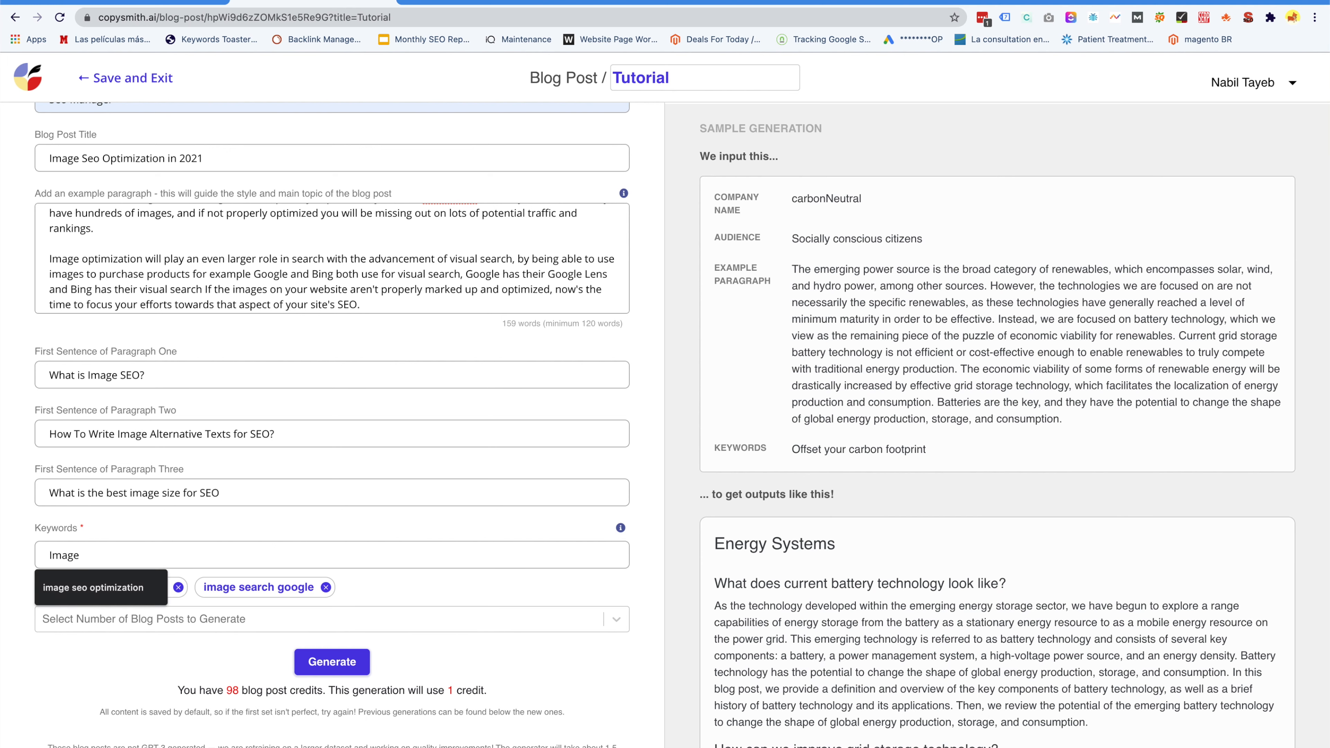
type("alt text")
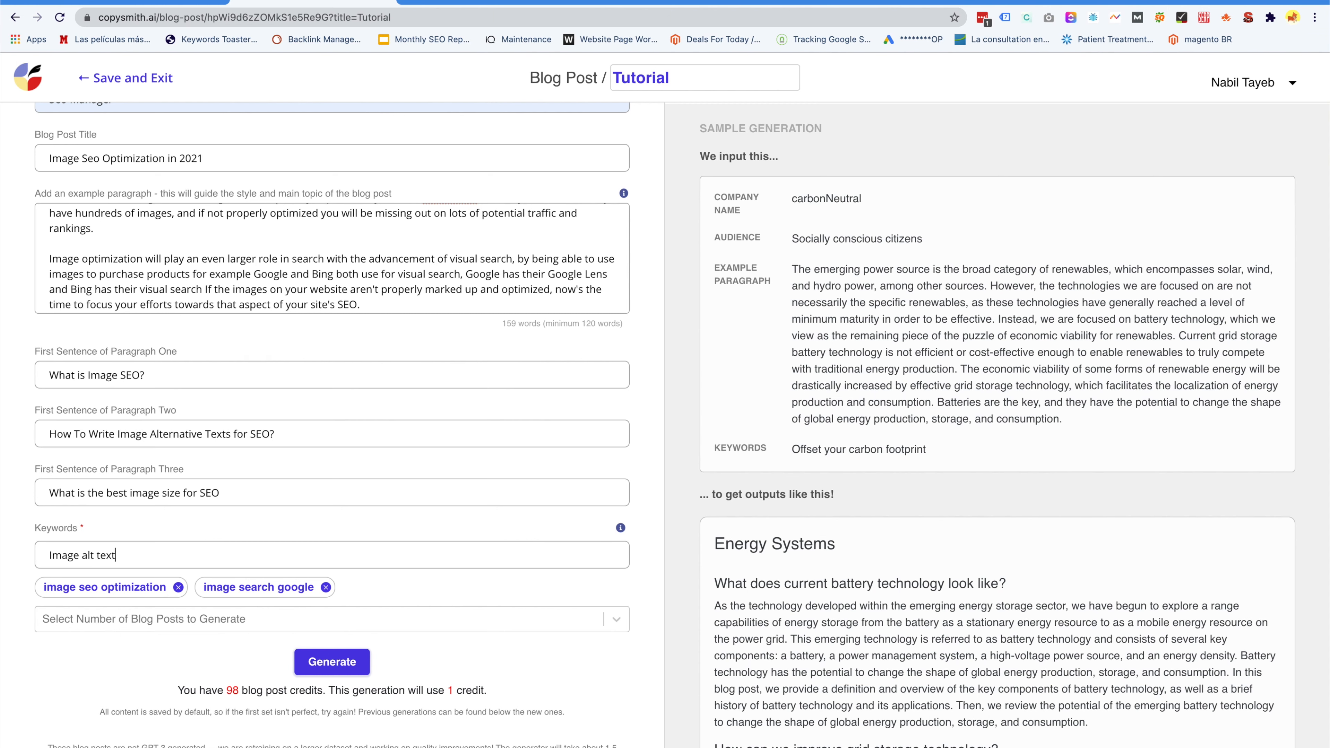
key("Return")
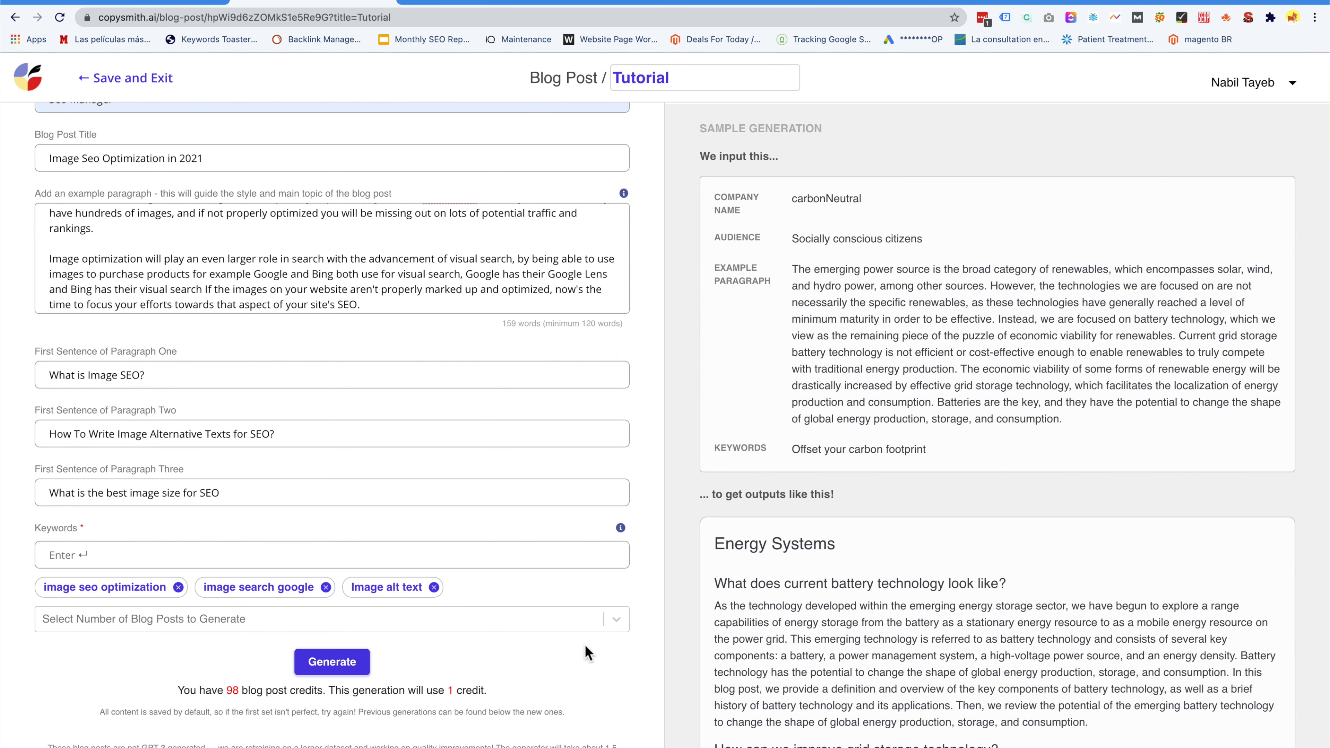
Step: Set the number of blog posts to Two Blog Posts and generate them from the completed form
scroll(585, 644, "down", 1)
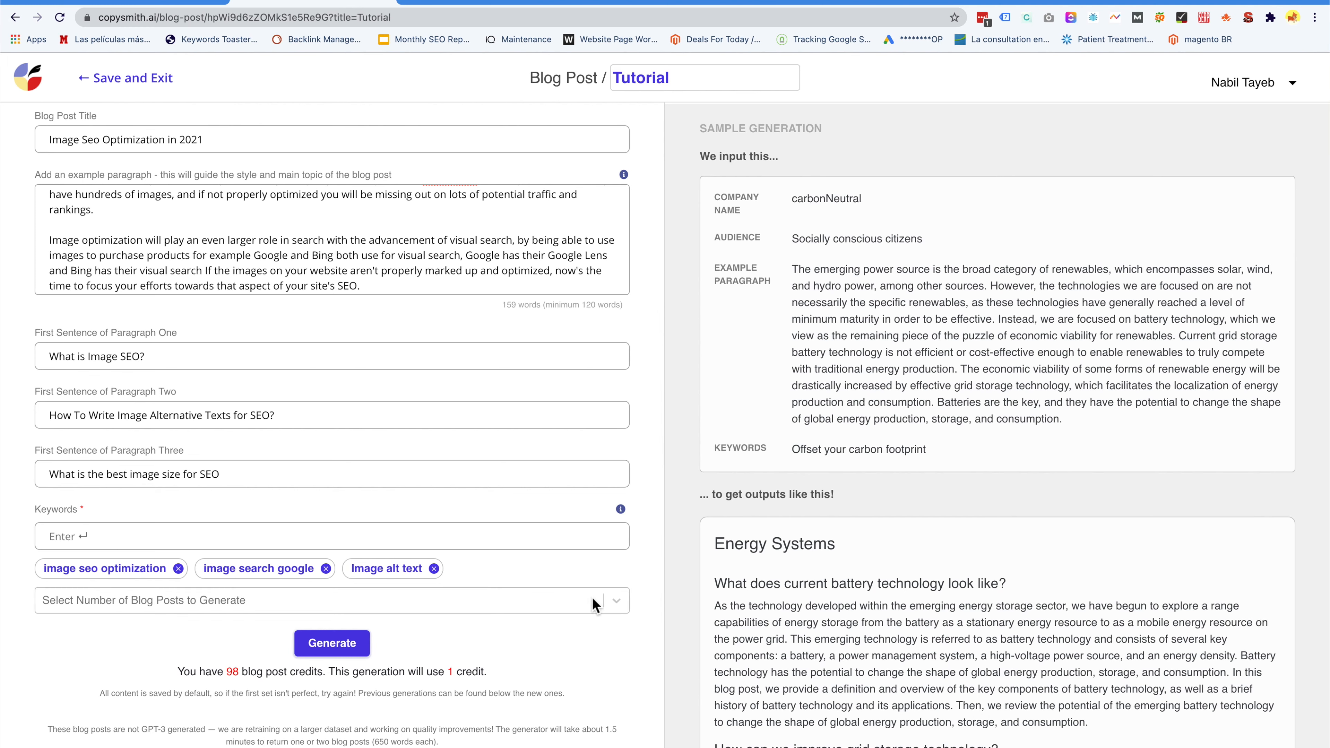
left_click(617, 602)
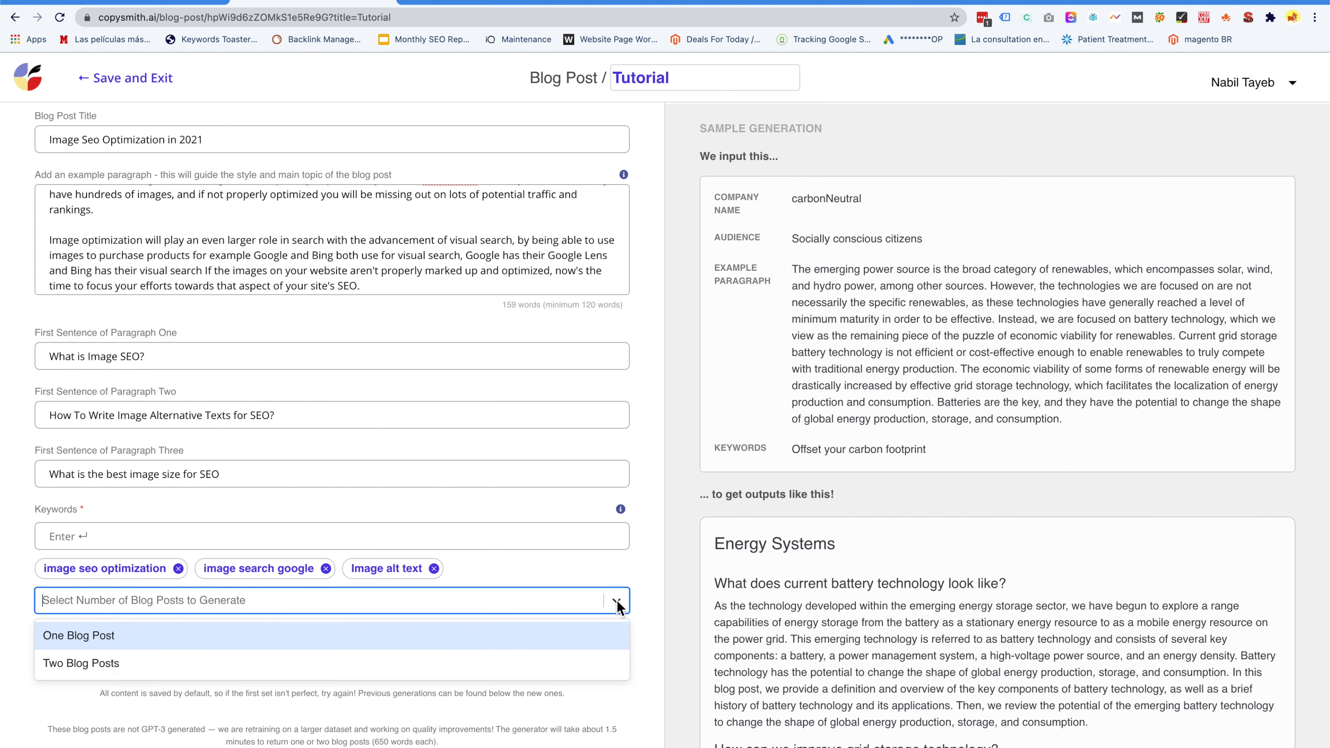
left_click(493, 665)
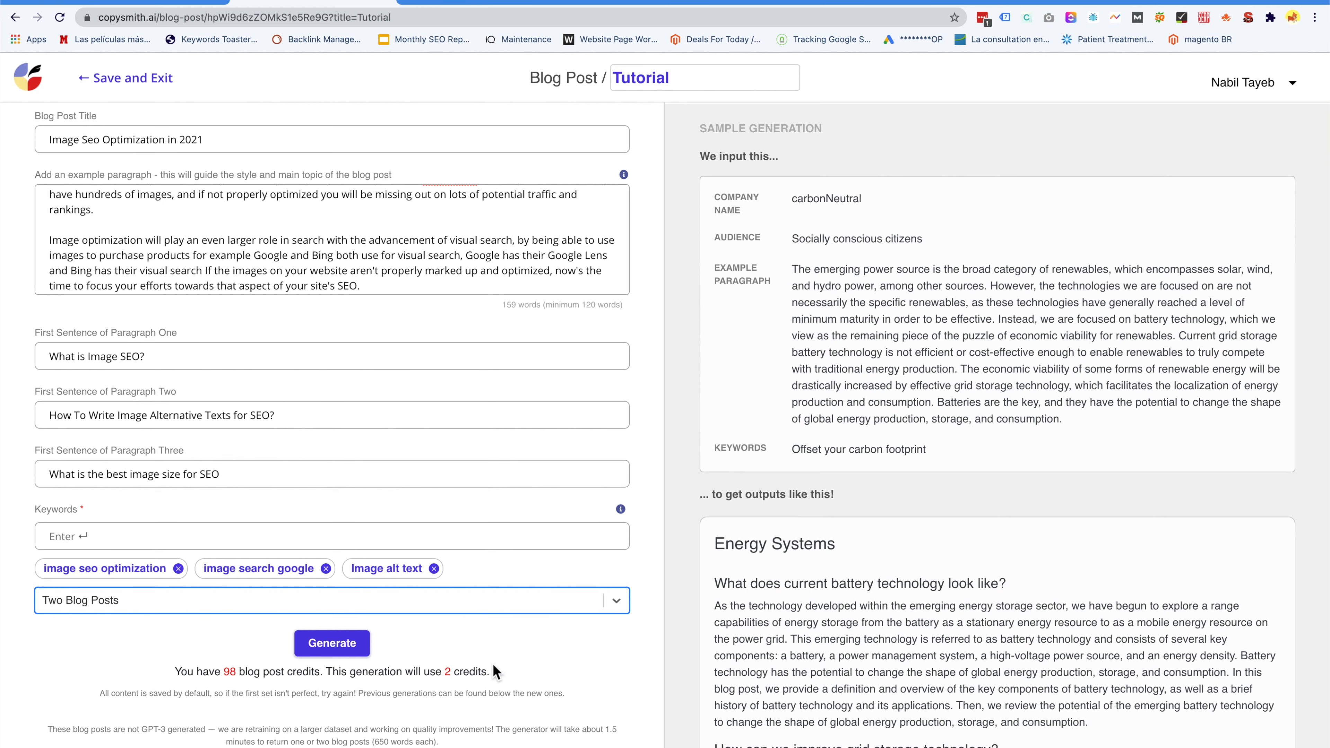
left_click(618, 676)
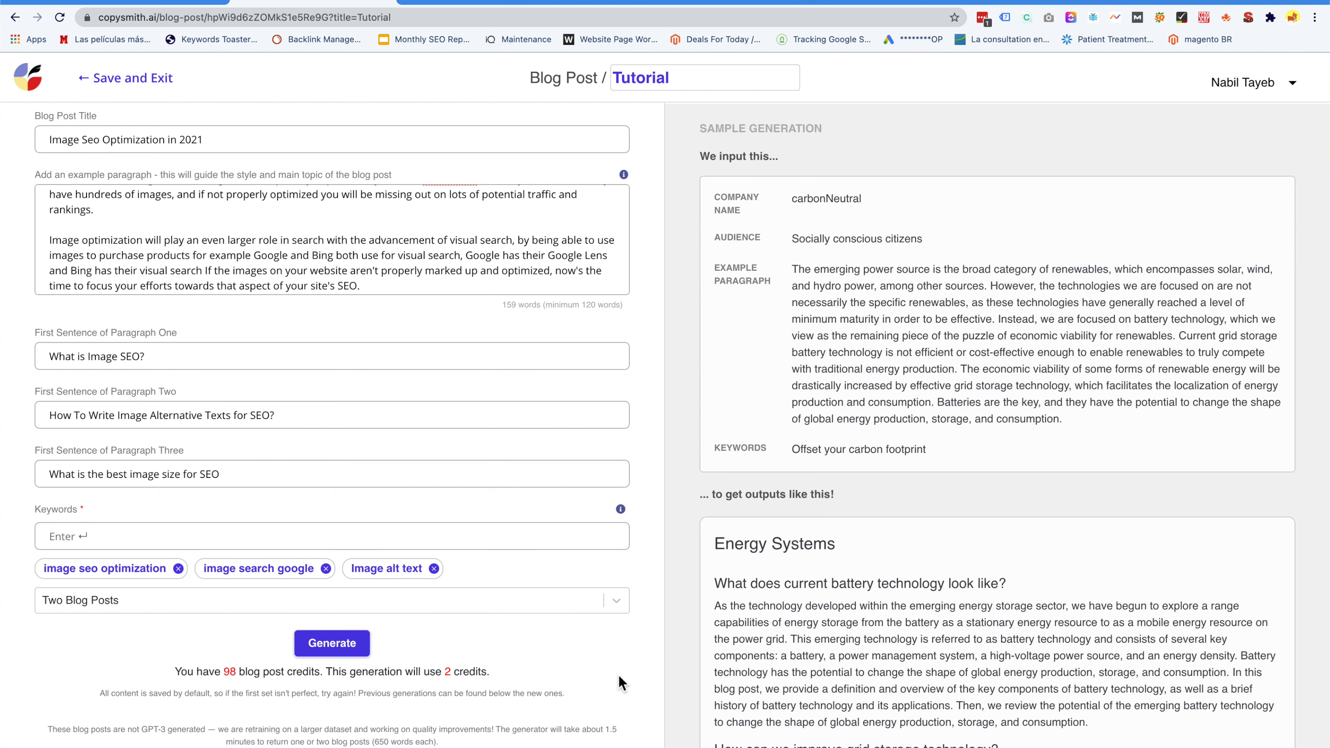
left_click(342, 643)
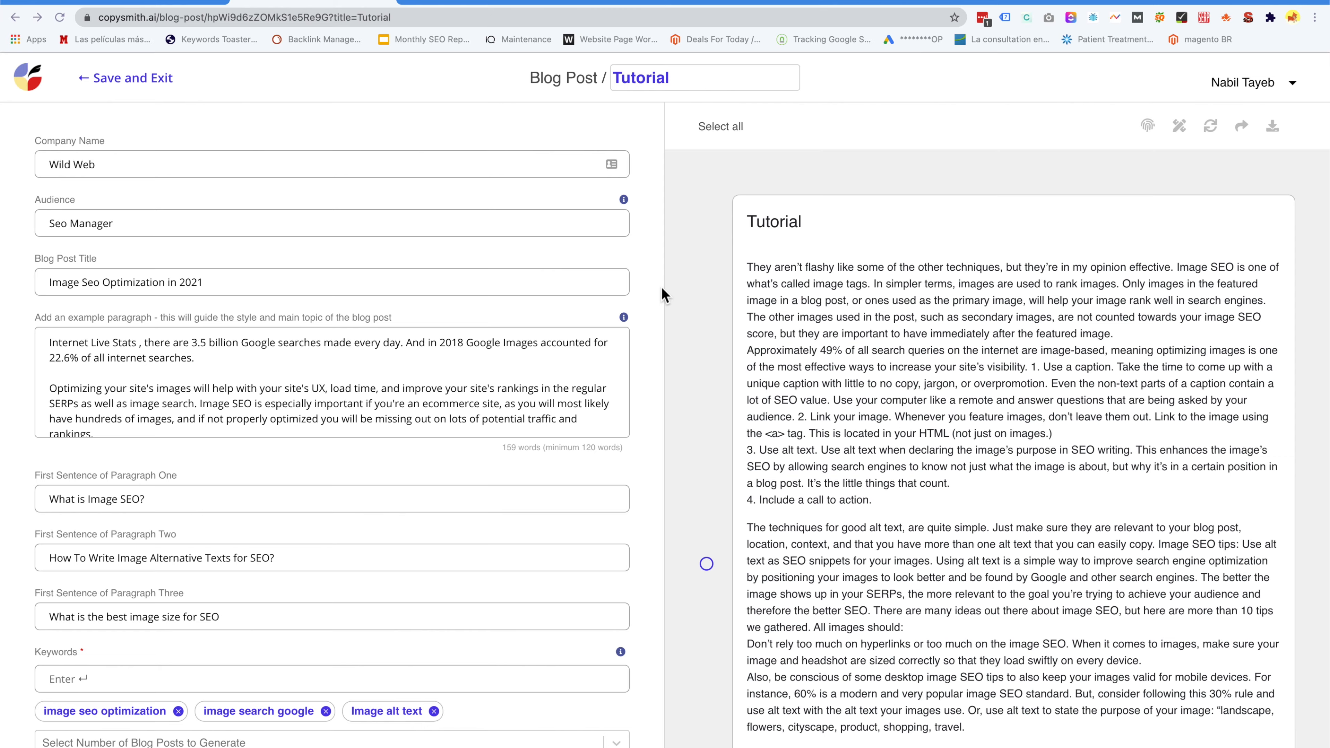
Step: Review both generated blog posts, examining their paragraphs, image SEO content and word counts
scroll(702, 451, "down", 15)
scroll(701, 458, "down", 15)
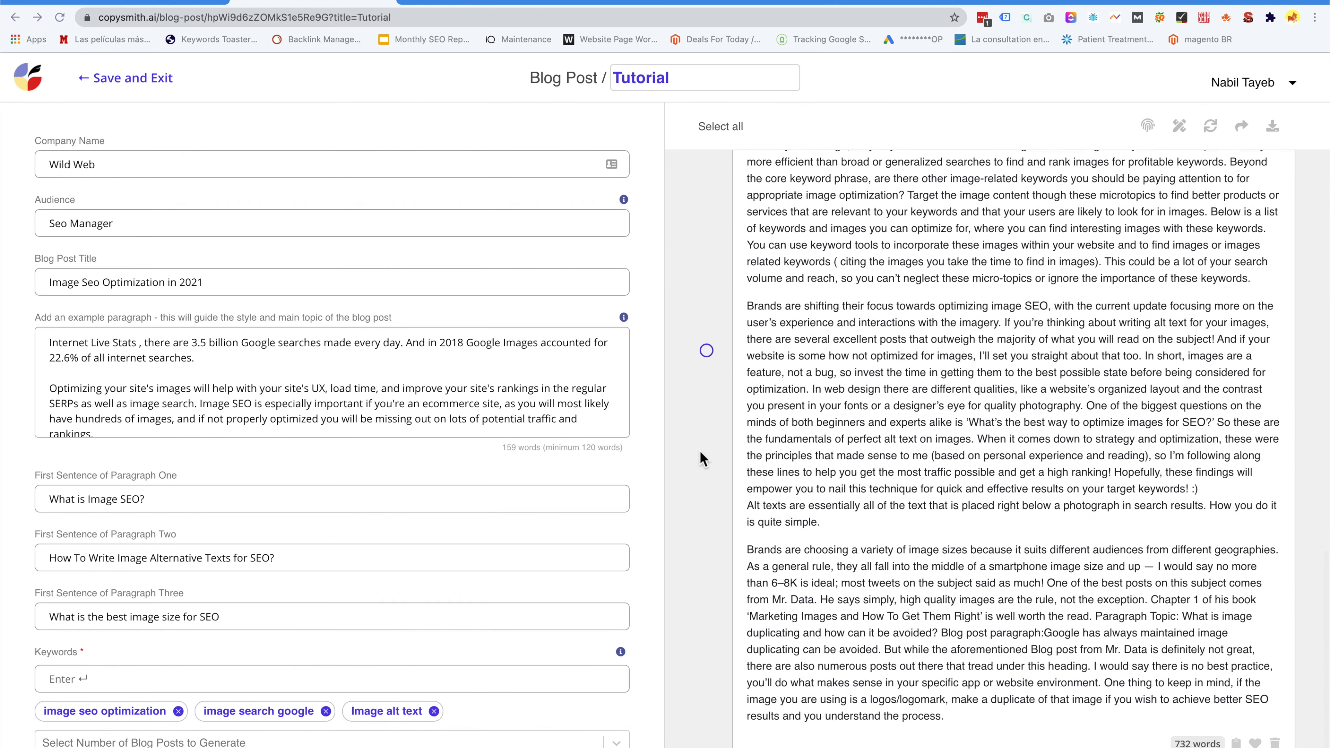
scroll(701, 459, "down", 6)
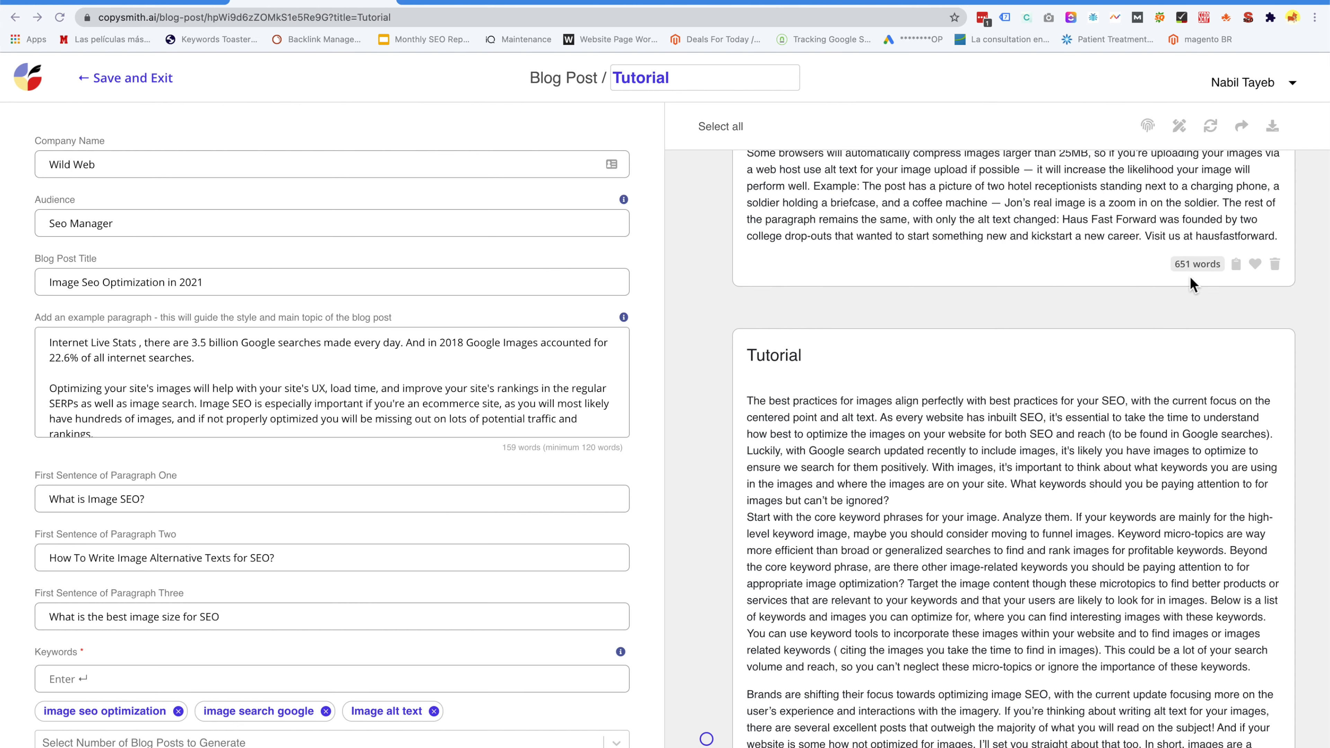
scroll(1176, 312, "down", 7)
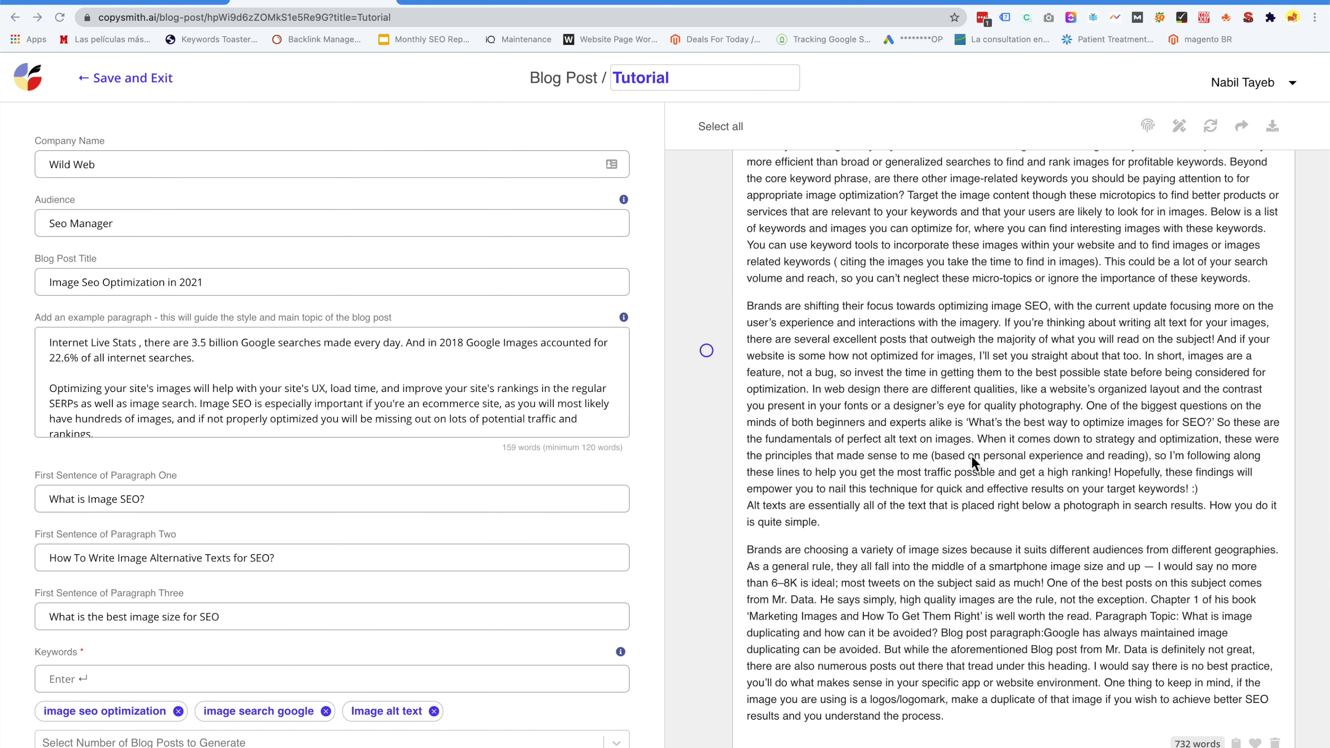
scroll(972, 461, "up", 20)
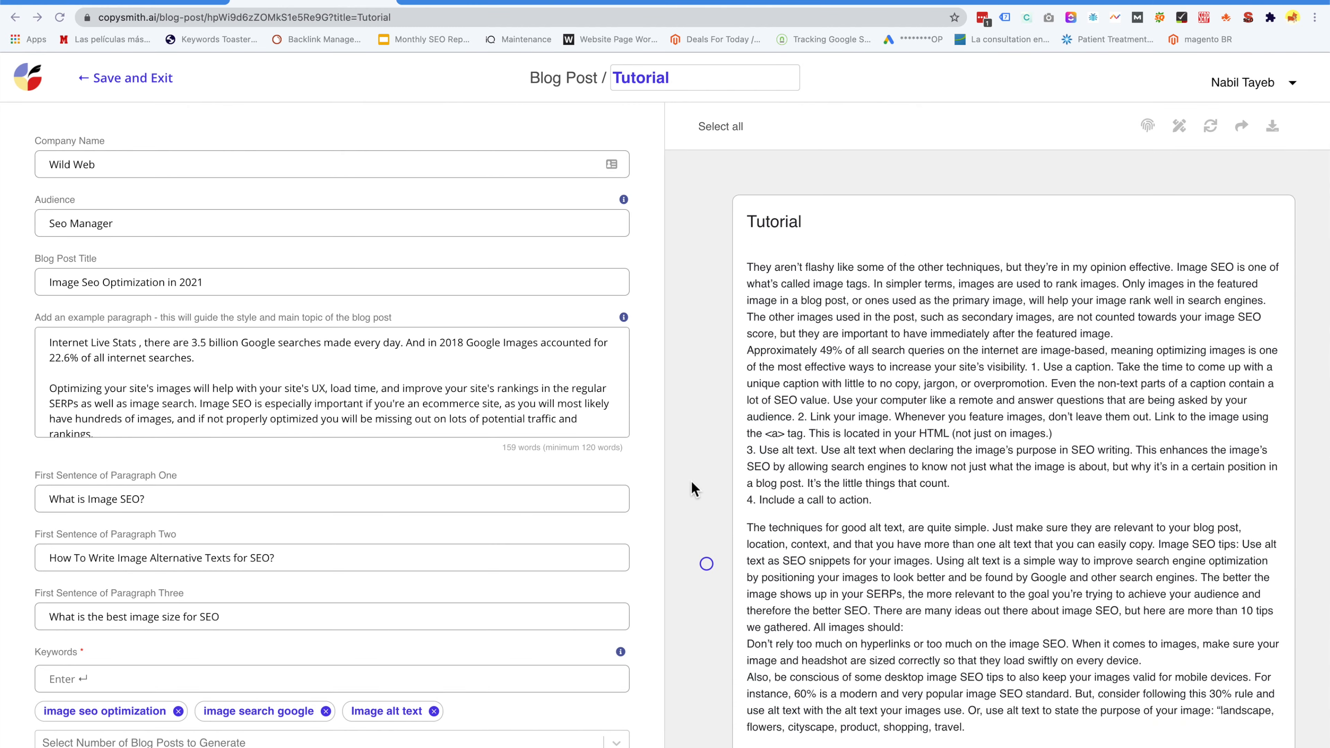
scroll(692, 476, "down", 5)
scroll(692, 477, "down", 15)
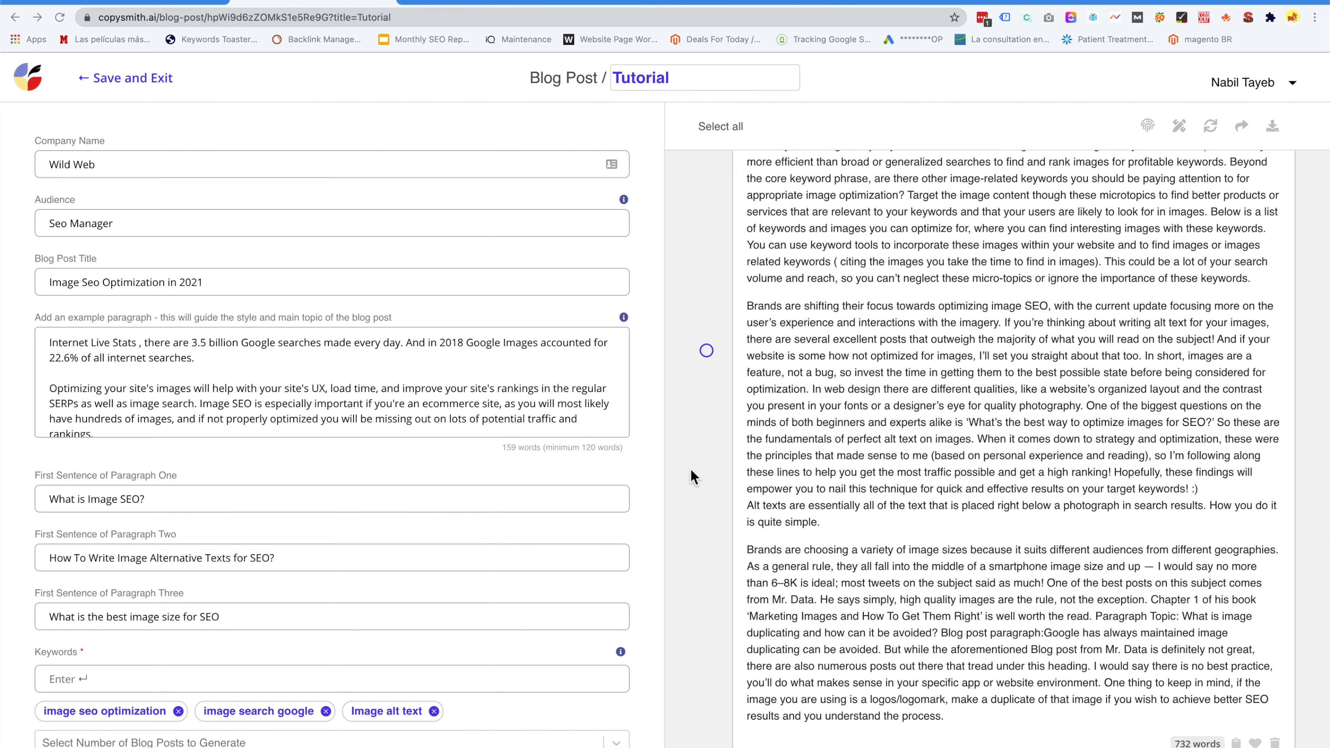
scroll(764, 478, "up", 10)
scroll(763, 479, "up", 6)
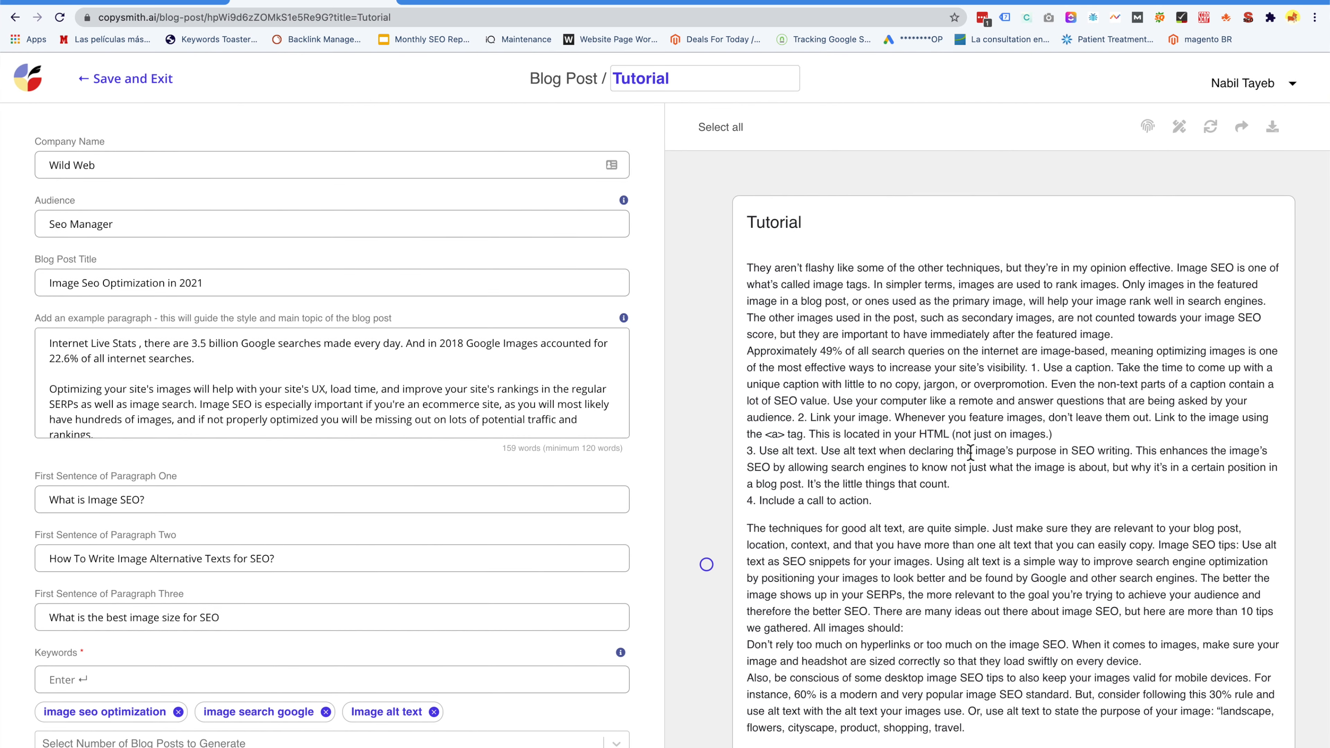
scroll(970, 452, "down", 10)
scroll(969, 452, "down", 4)
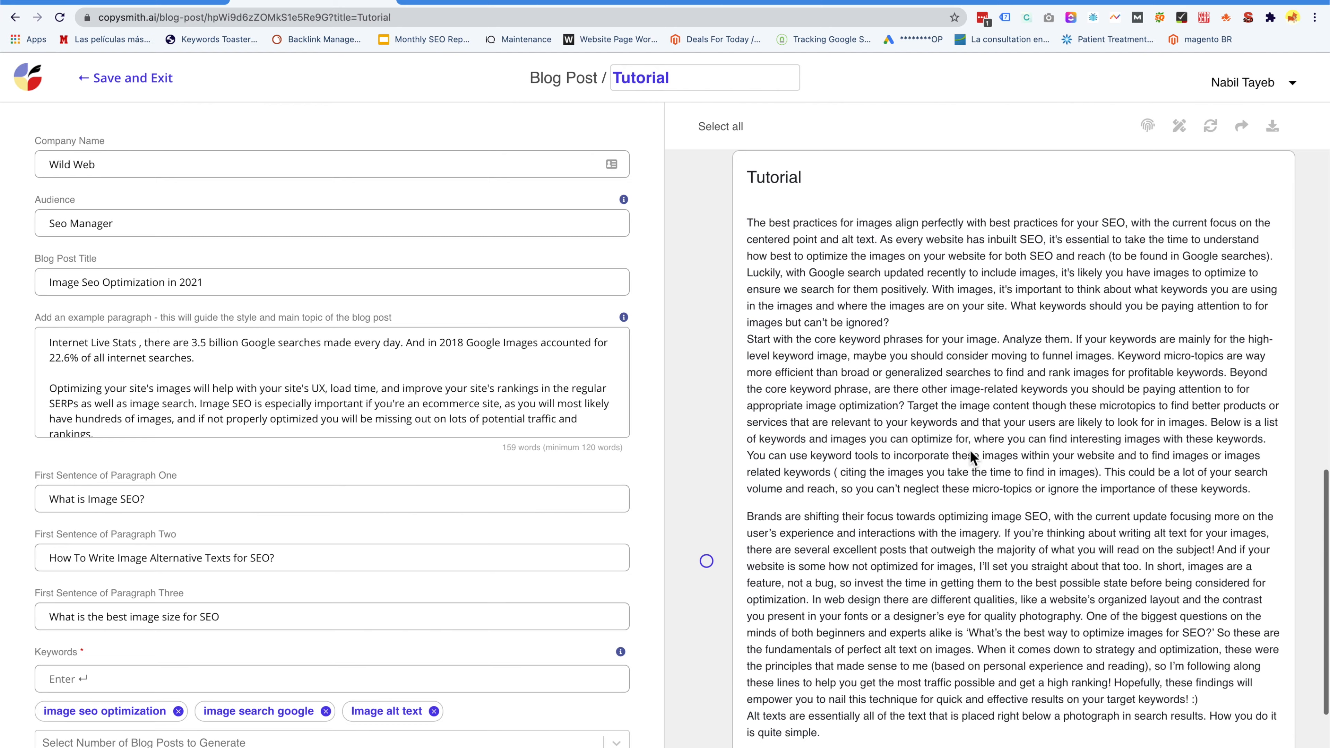
scroll(969, 454, "up", 10)
scroll(970, 455, "up", 5)
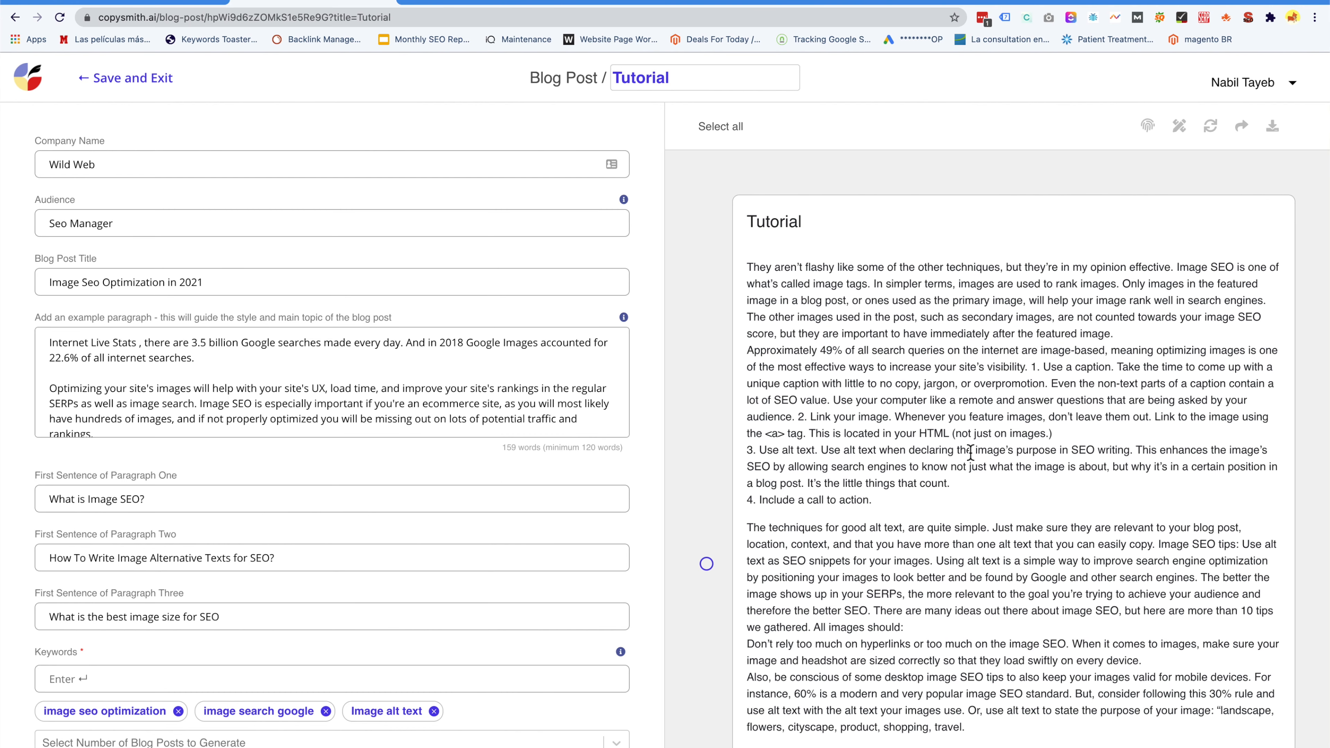
scroll(459, 609, "down", 3)
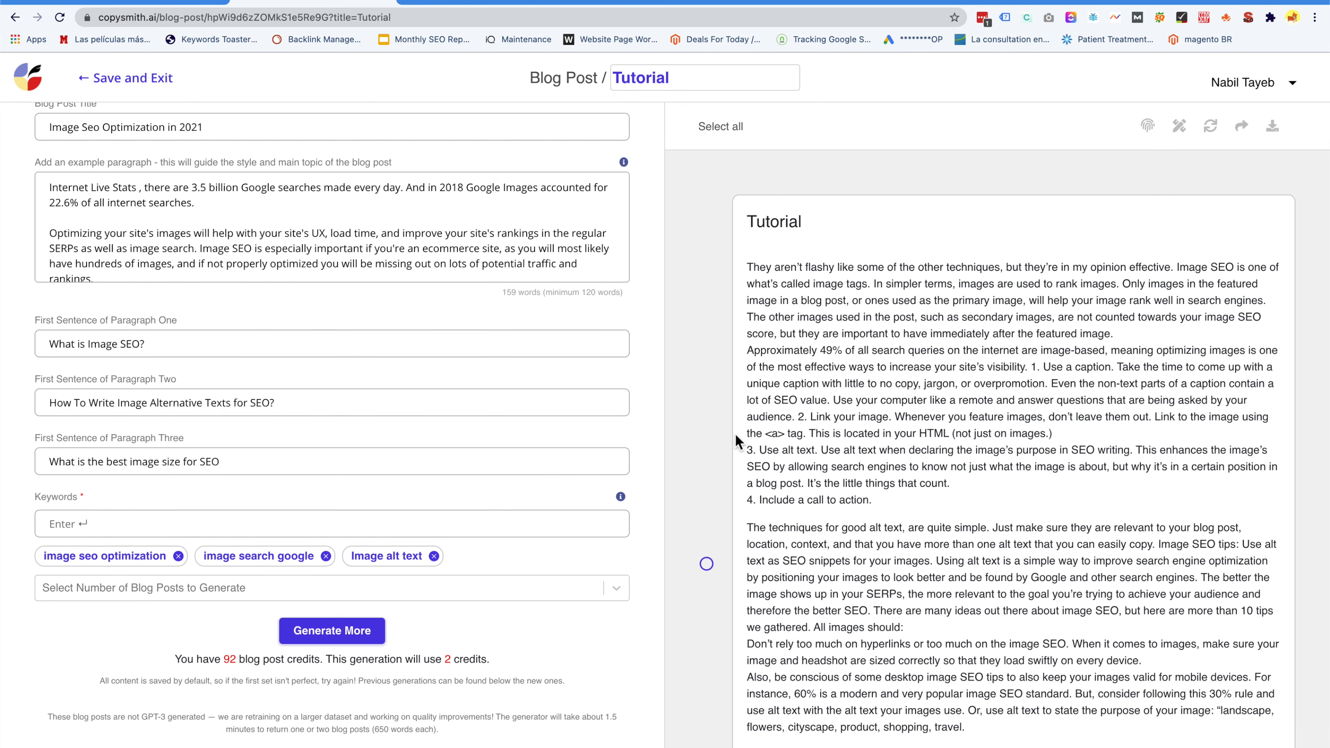
scroll(862, 417, "down", 10)
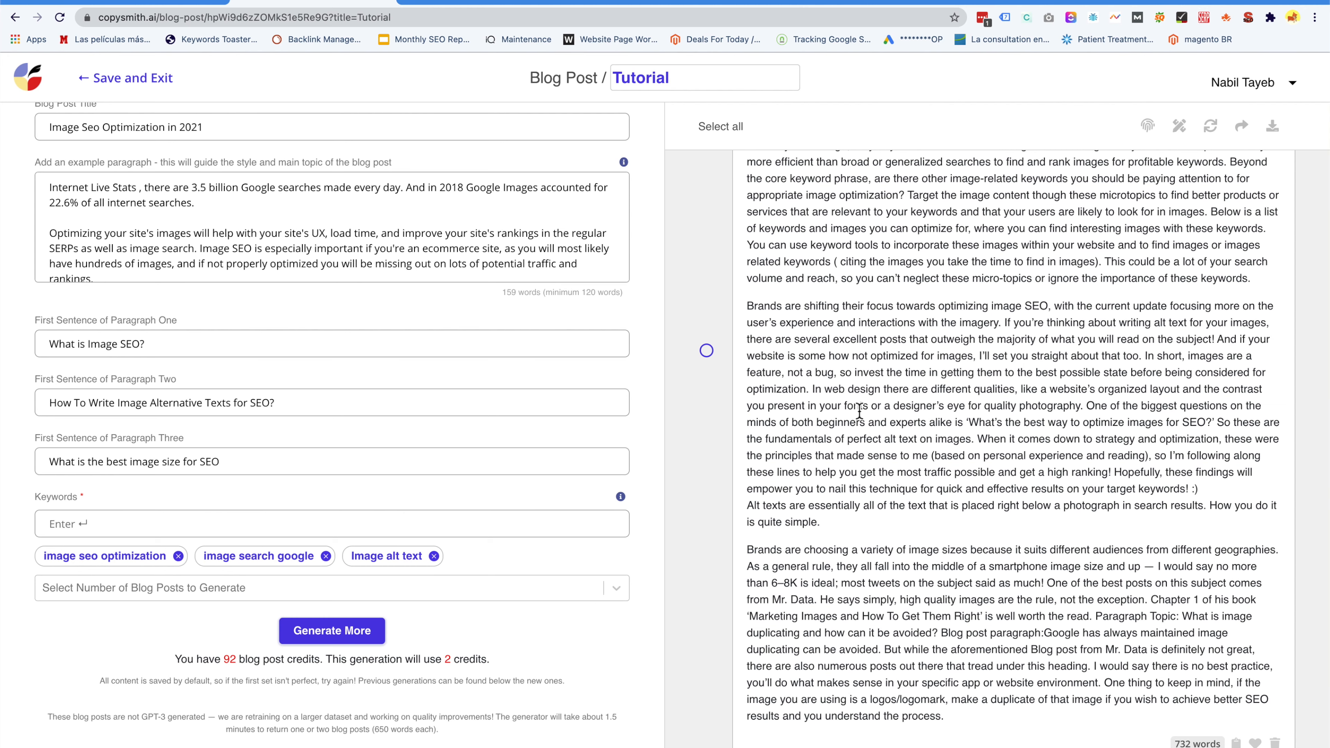
Step: Run a plagiarism check on the first post's opening text up to "increase your site's visibility", and close the report
scroll(859, 411, "up", 10)
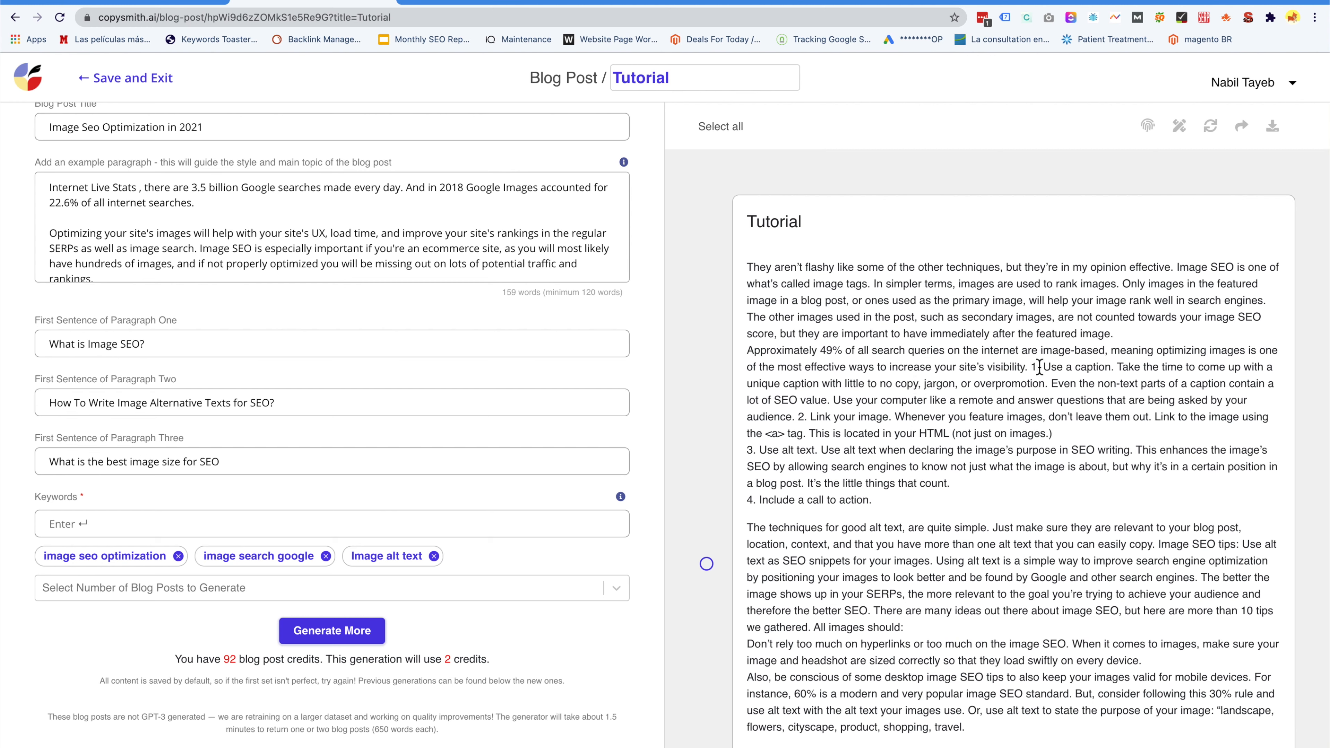
left_click_drag(1029, 367, 737, 265)
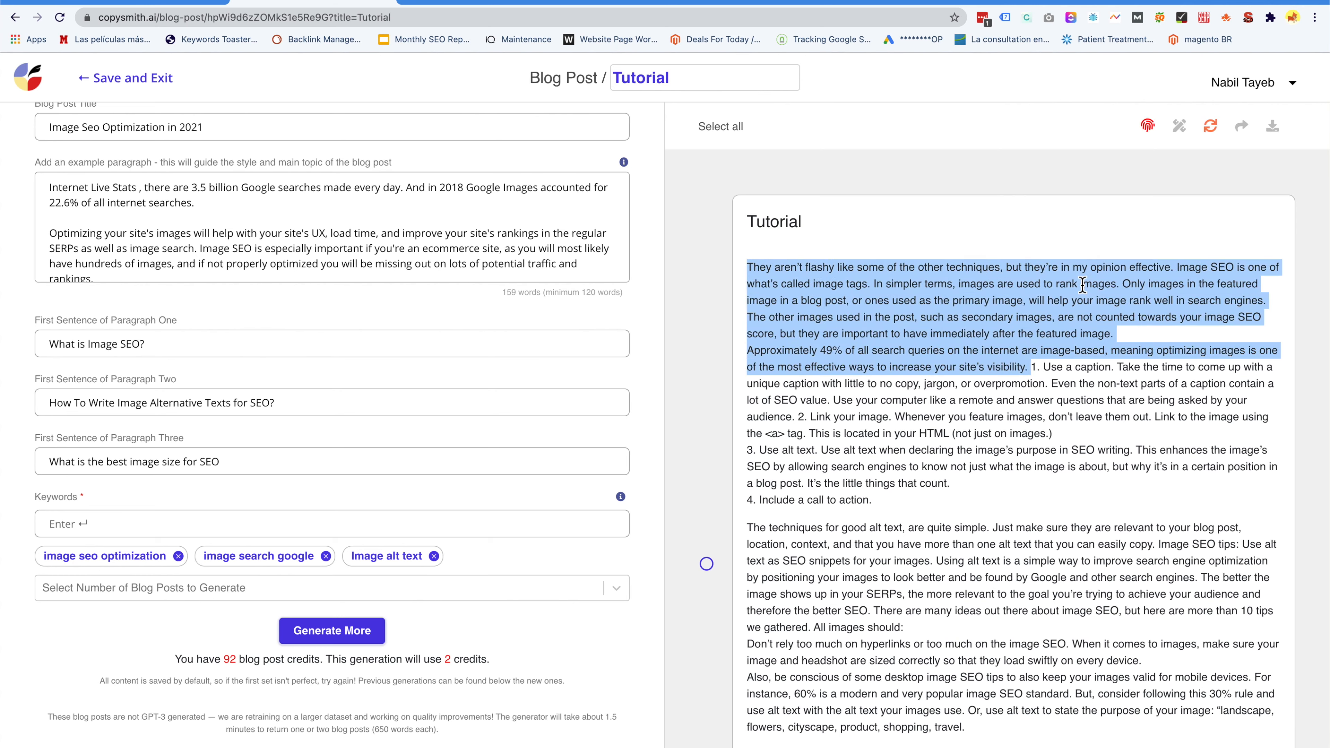
left_click(1147, 127)
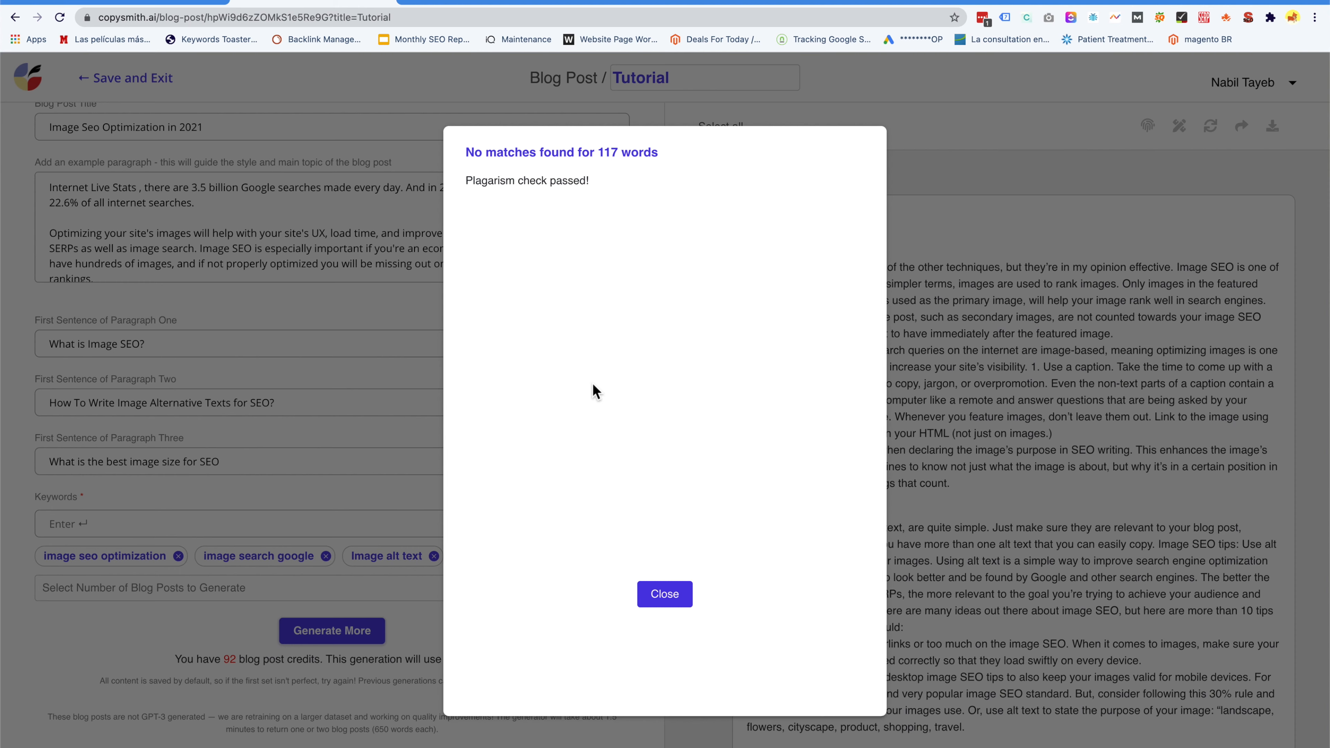
left_click(670, 601)
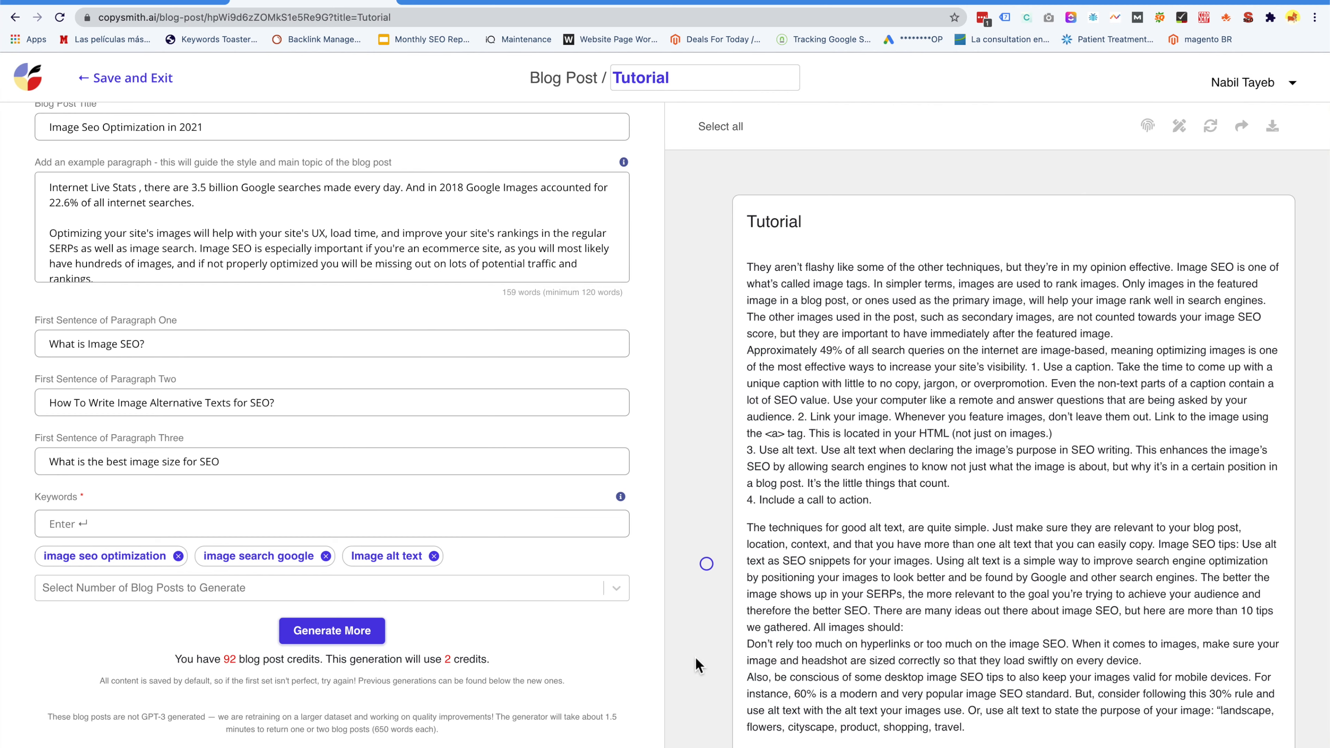
scroll(696, 666, "down", 20)
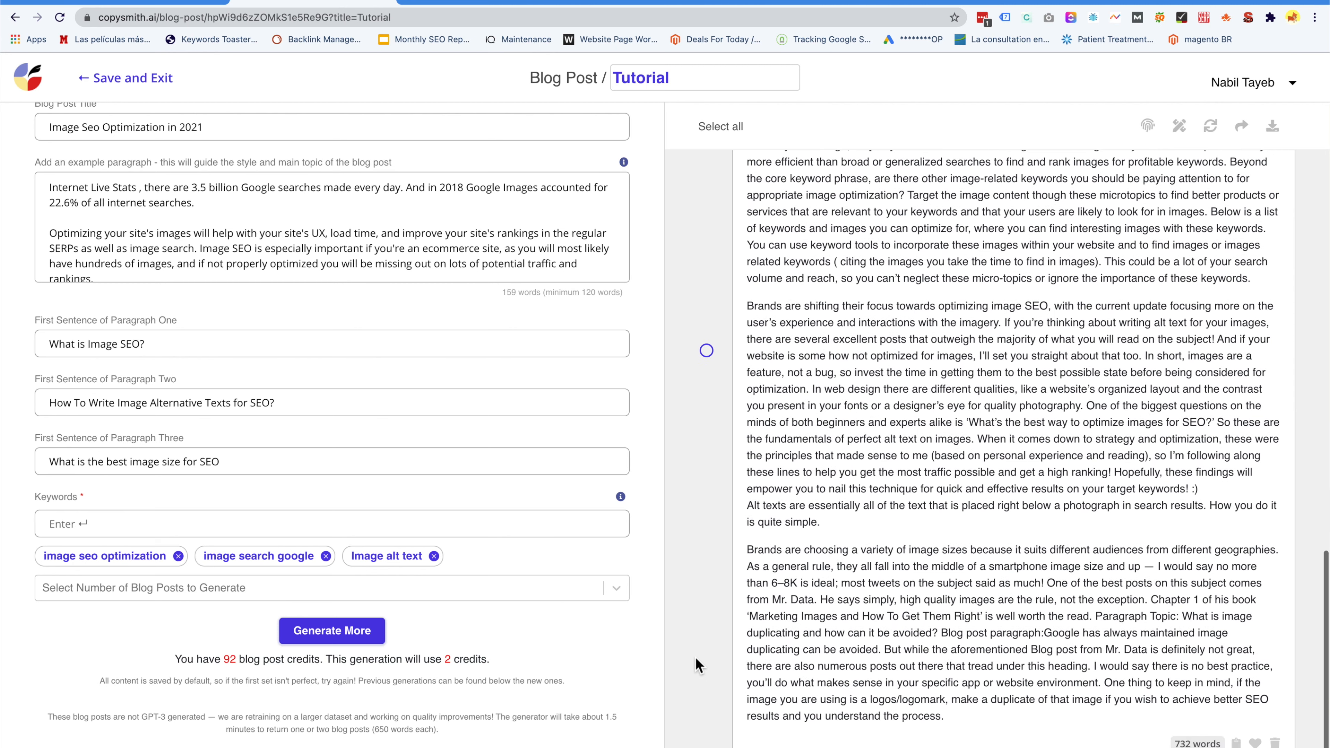